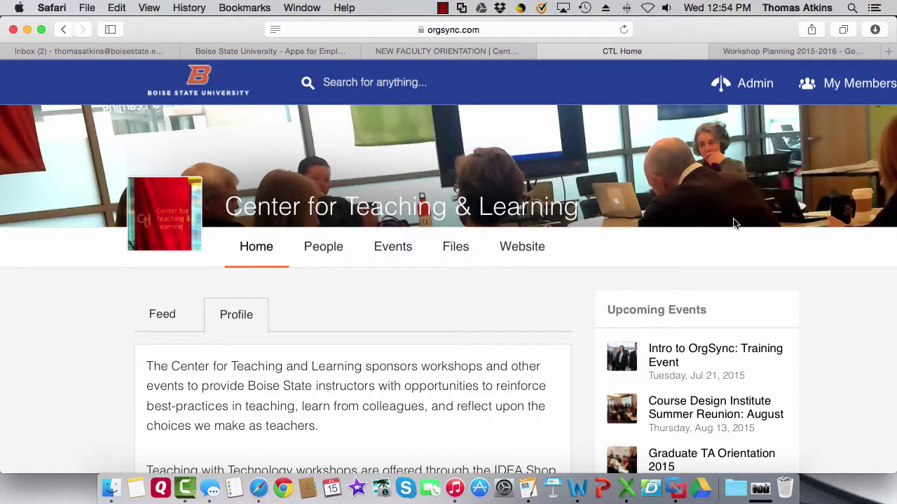
- Go to the Center for Teaching & Learning's events and start creating a new event
left_click(405, 250)
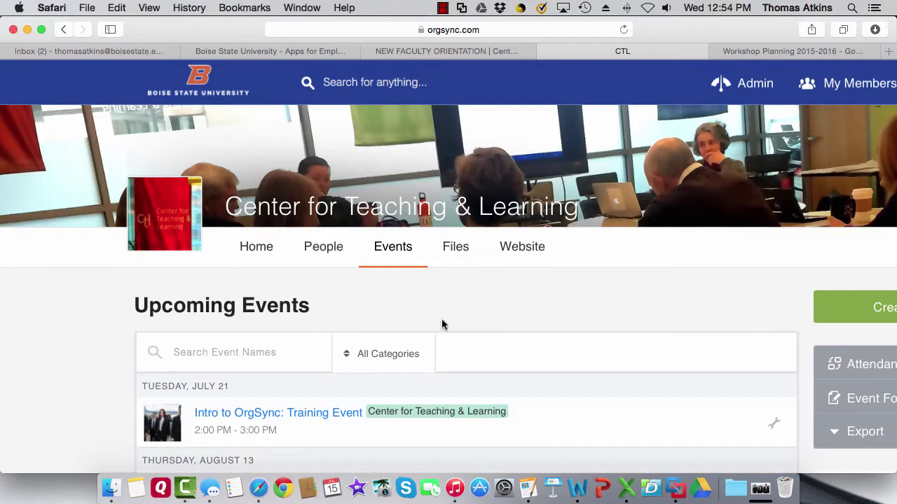
scroll(443, 324, "down", 2)
scroll(443, 323, "down", 2)
scroll(442, 321, "right", 5)
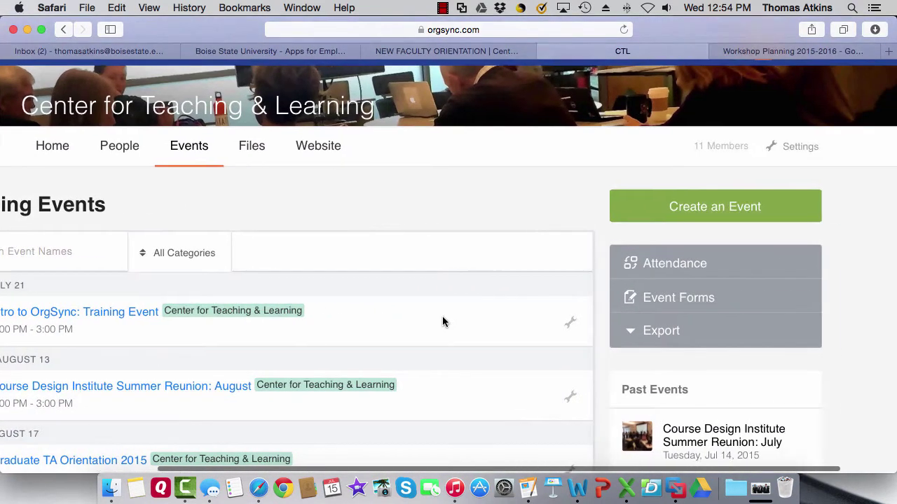
scroll(442, 322, "left", 3)
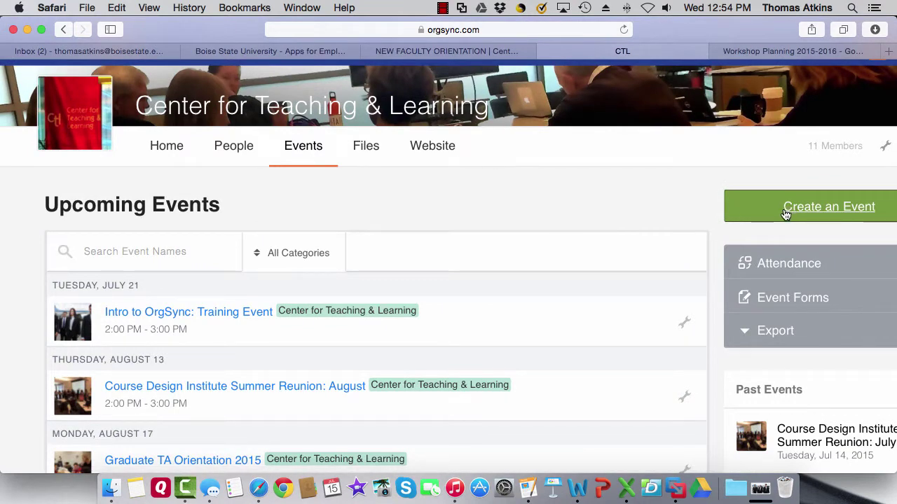
scroll(786, 215, "right", 1)
left_click(785, 211)
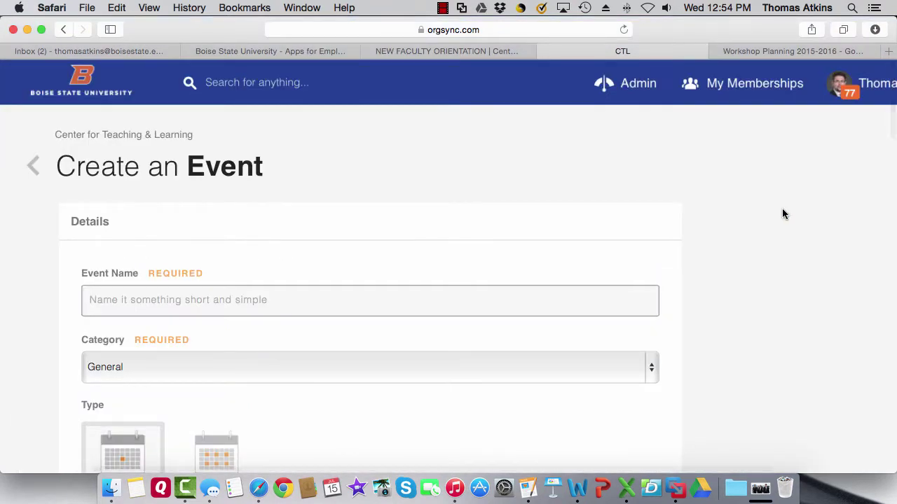
- Enter "Name" as the event name in the event details
left_click(437, 301)
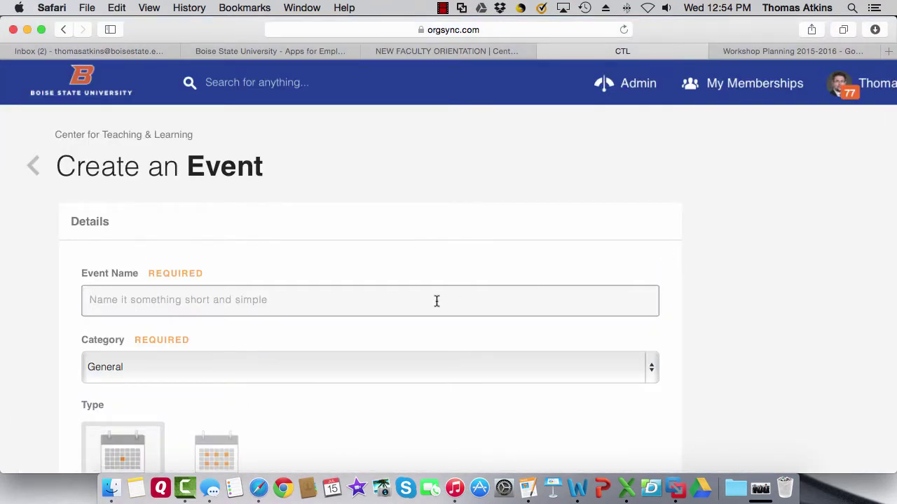
type("Name")
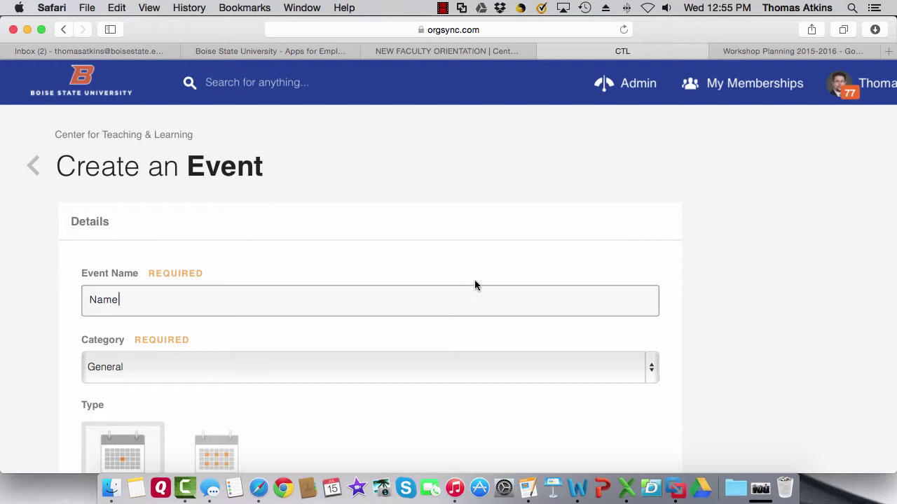
left_click(482, 246)
- Set the one-time event's start to Jul 16, 2015 at 1:30 PM
scroll(482, 246, "down", 2)
scroll(481, 247, "down", 3)
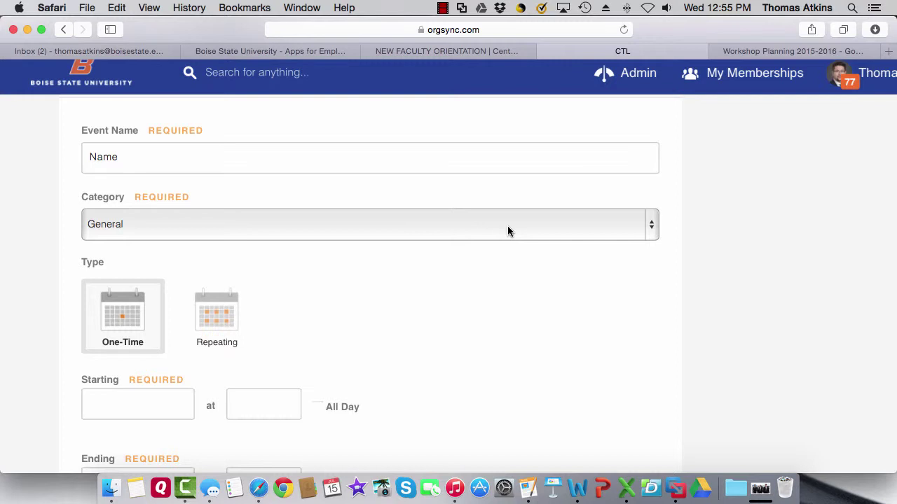
scroll(507, 231, "down", 3)
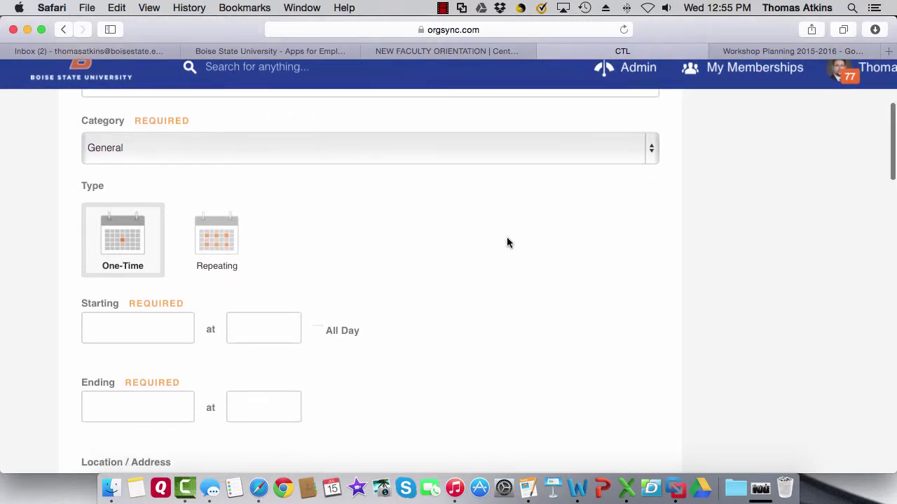
scroll(456, 246, "down", 2)
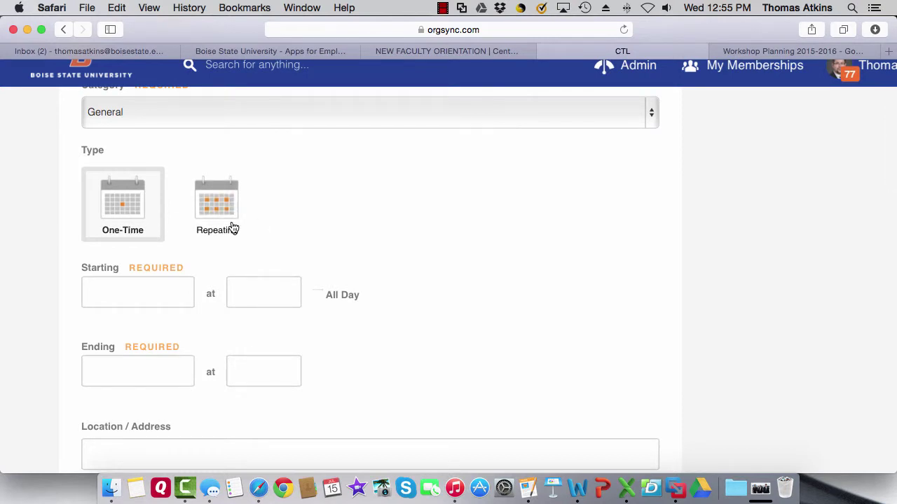
left_click(143, 301)
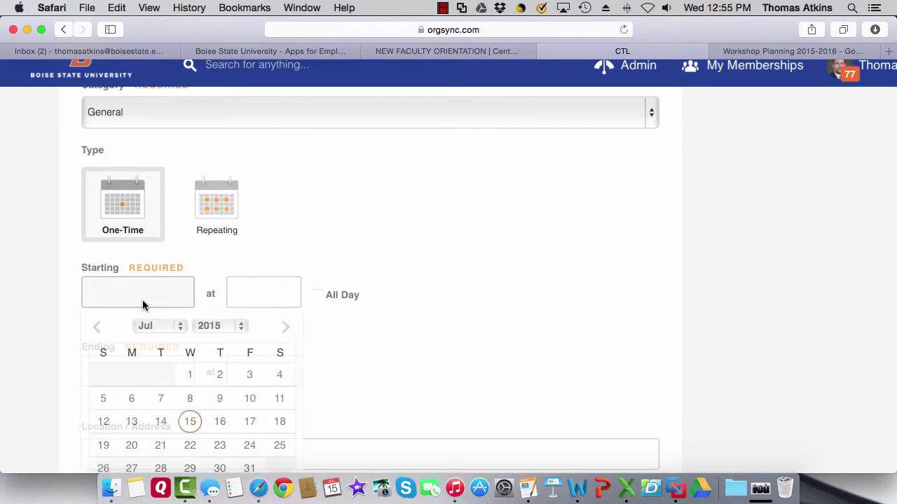
scroll(143, 301, "down", 1)
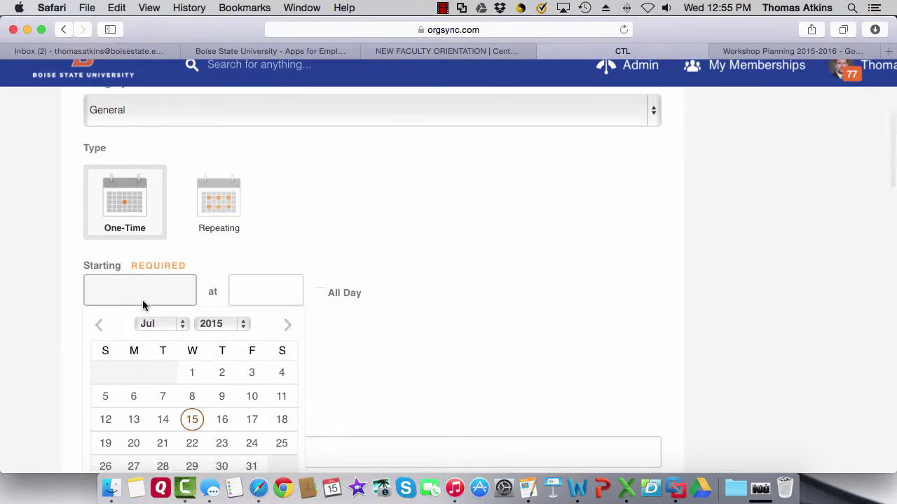
scroll(142, 300, "down", 3)
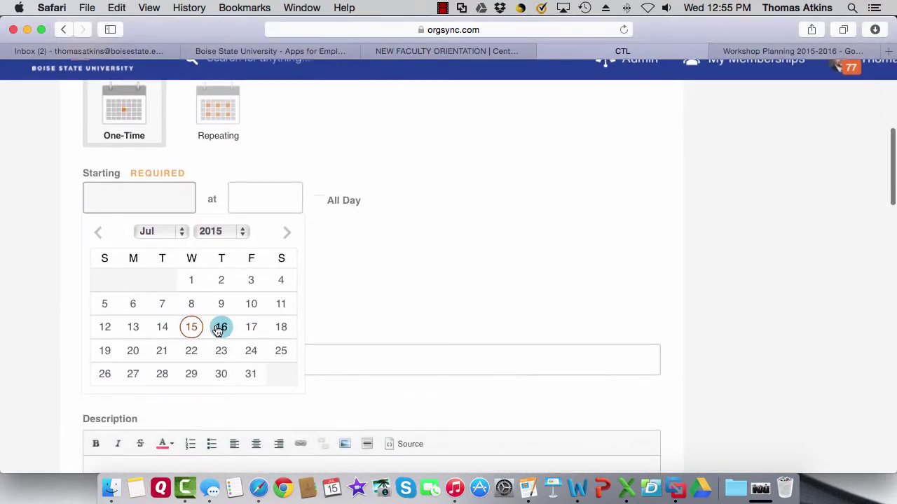
left_click(221, 328)
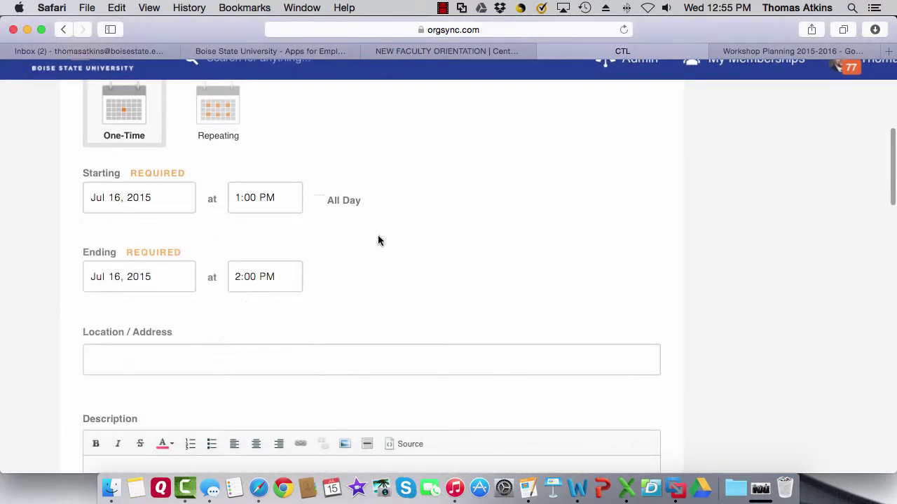
left_click(262, 191)
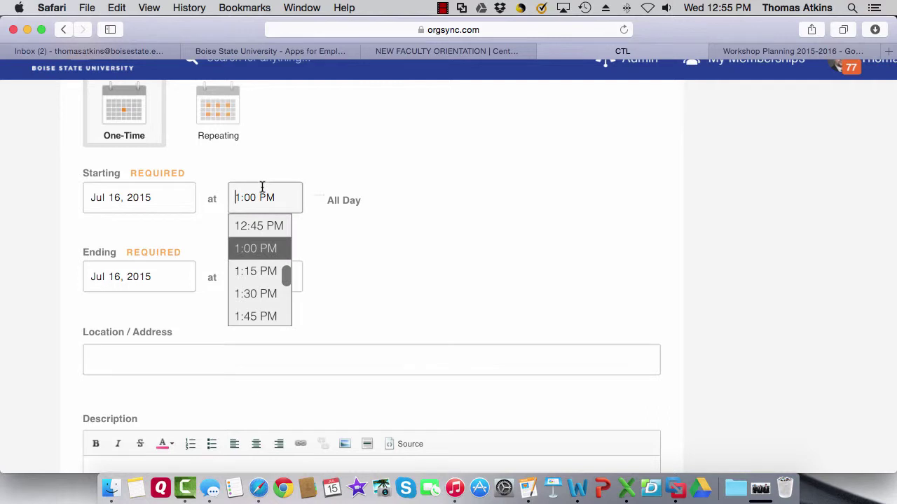
left_click(259, 294)
- Try the All Day option for the event and switch it off again
scroll(259, 295, "down", 3)
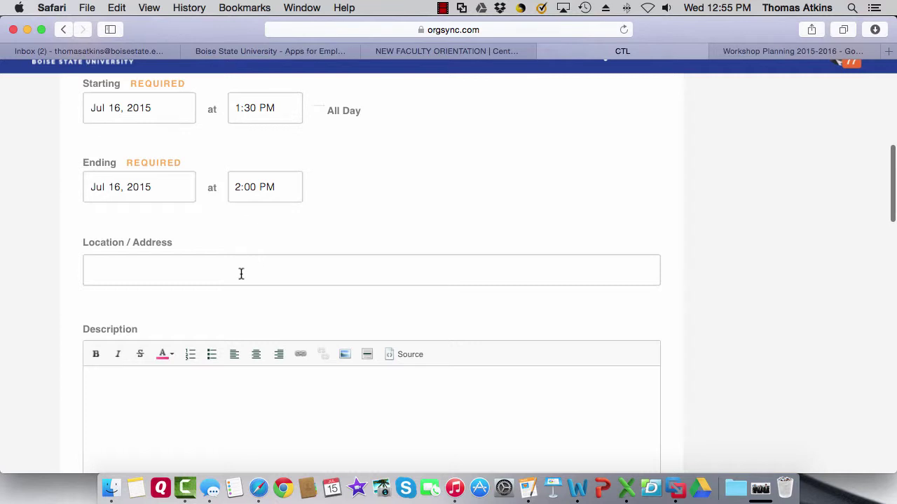
left_click(242, 272)
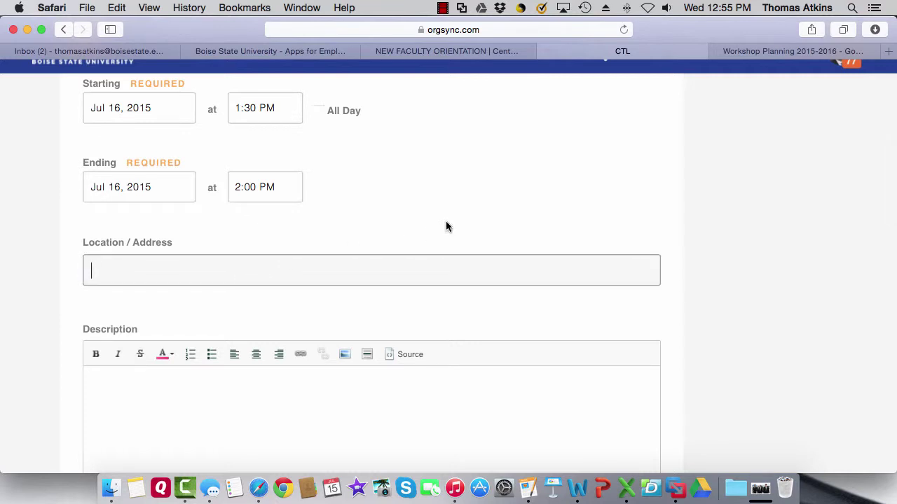
scroll(446, 226, "up", 4)
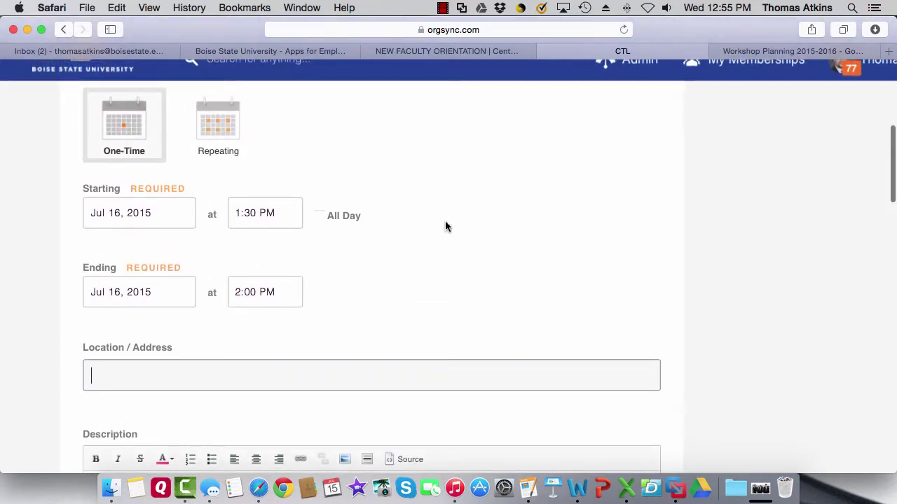
left_click(319, 217)
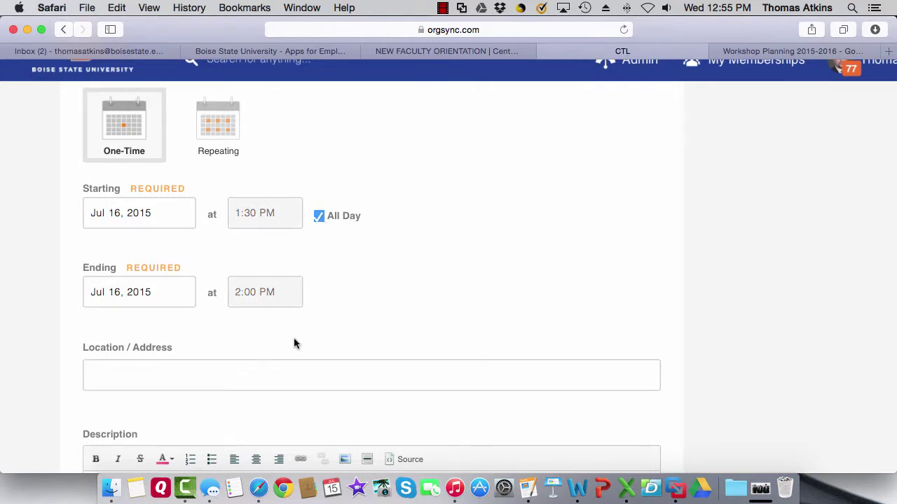
left_click(319, 216)
- Fill in the event's location with the suggested street address for Room 315 (CTL)
scroll(375, 283, "down", 1)
scroll(374, 282, "down", 3)
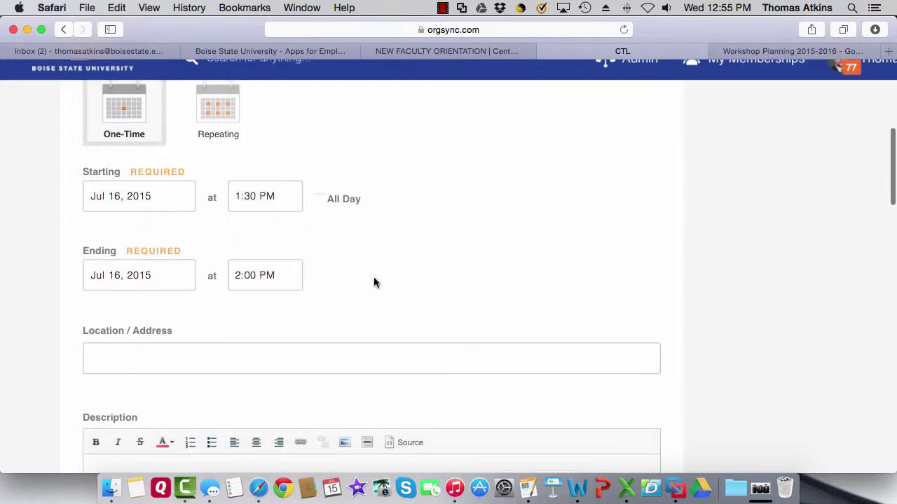
left_click(192, 266)
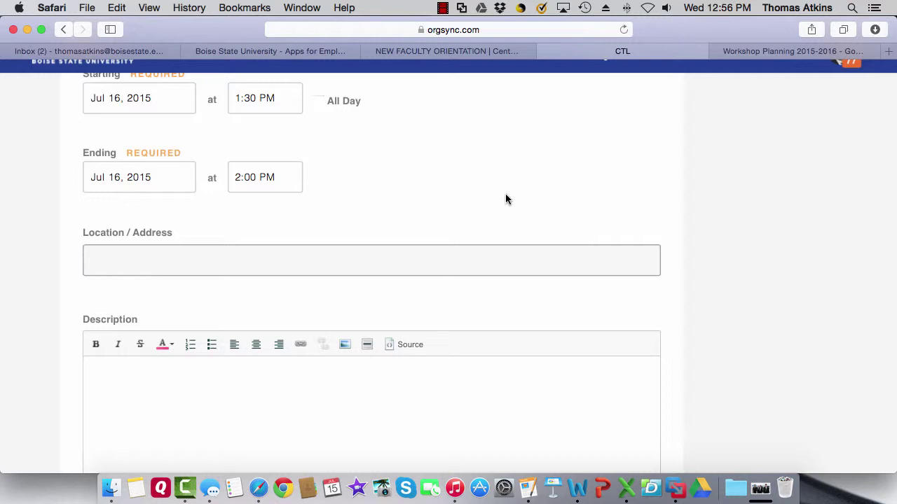
type("2120")
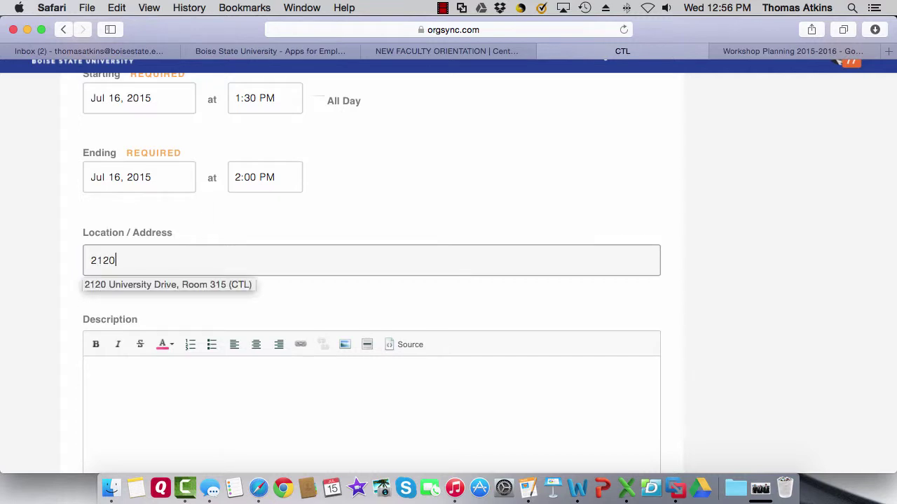
left_click(224, 284)
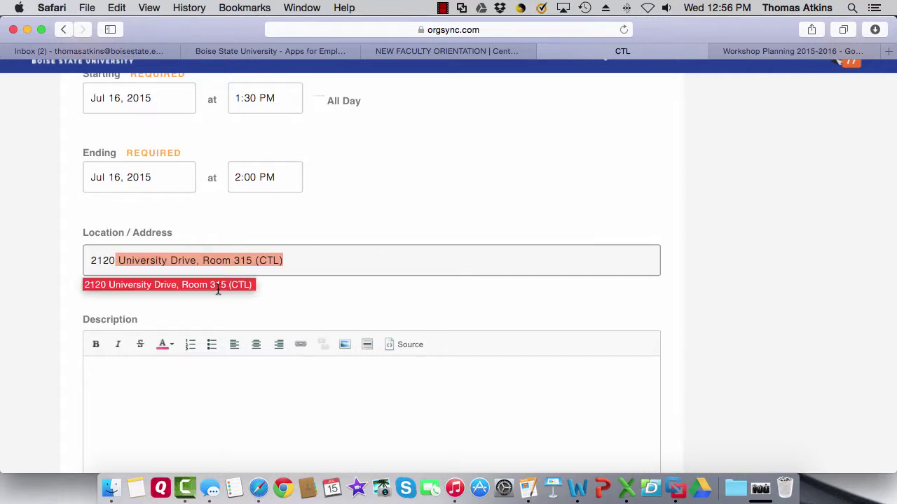
left_click(388, 265)
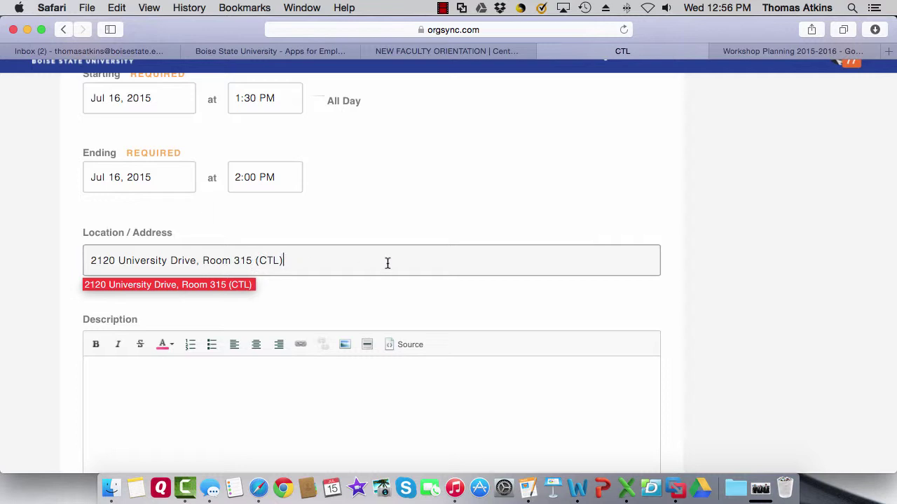
- Enter "Description" as the first line of the event description
scroll(364, 280, "down", 3)
left_click(185, 371)
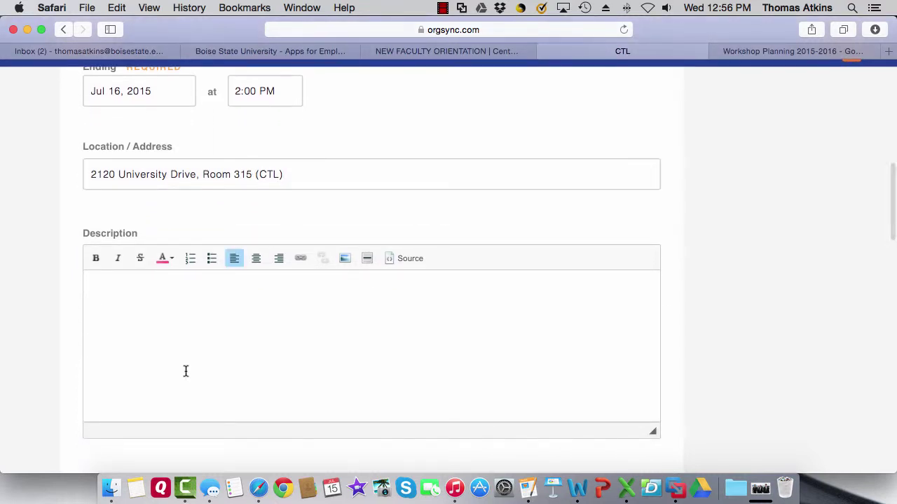
type("Descr")
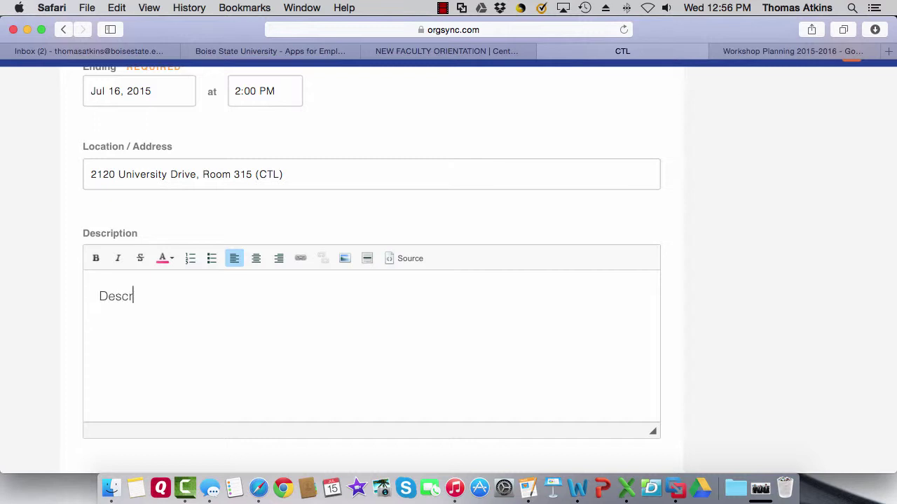
type("iption")
- Center the "Description" line and add a left-aligned line below it reading "This is my event description."
scroll(182, 371, "down", 3)
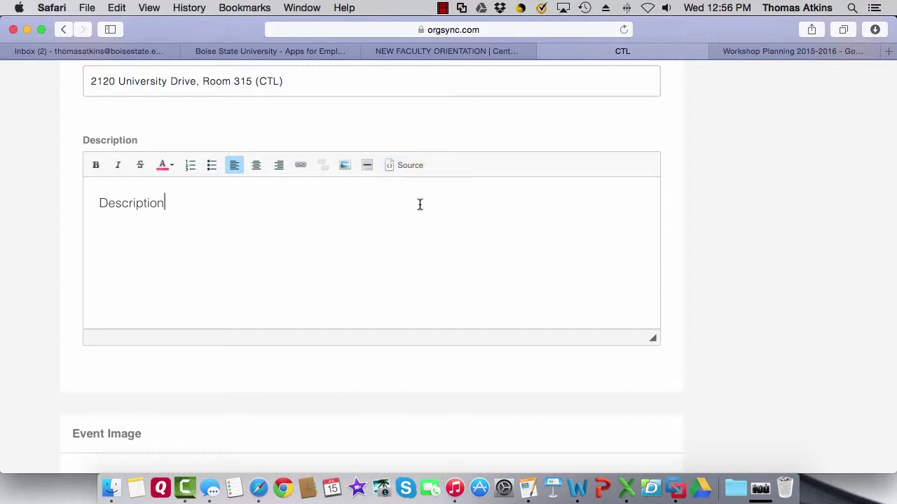
scroll(420, 204, "down", 2)
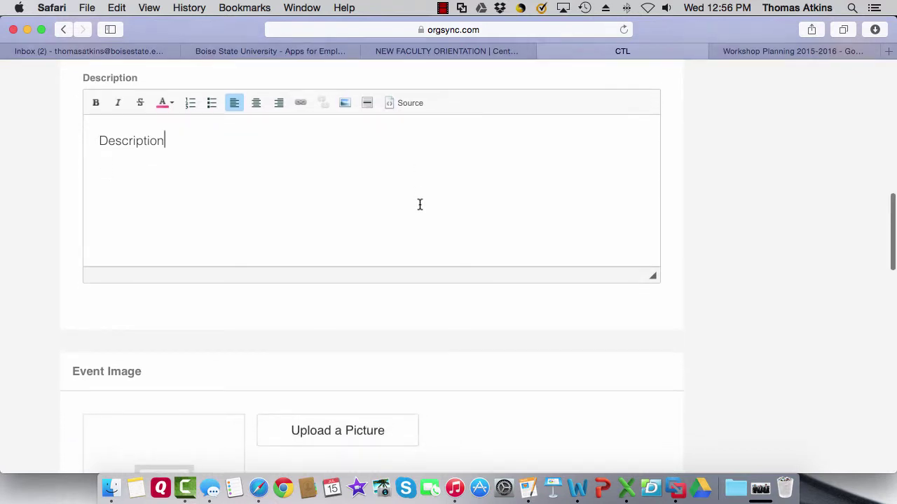
scroll(420, 203, "up", 2)
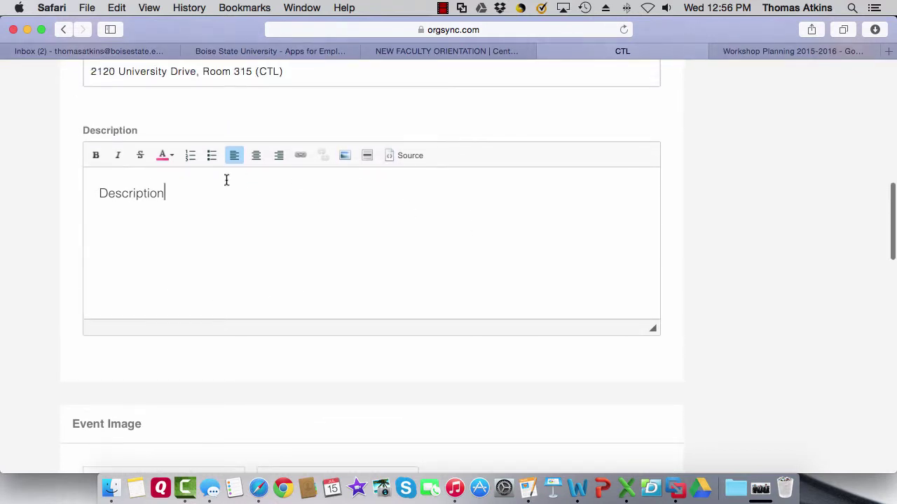
left_click(256, 155)
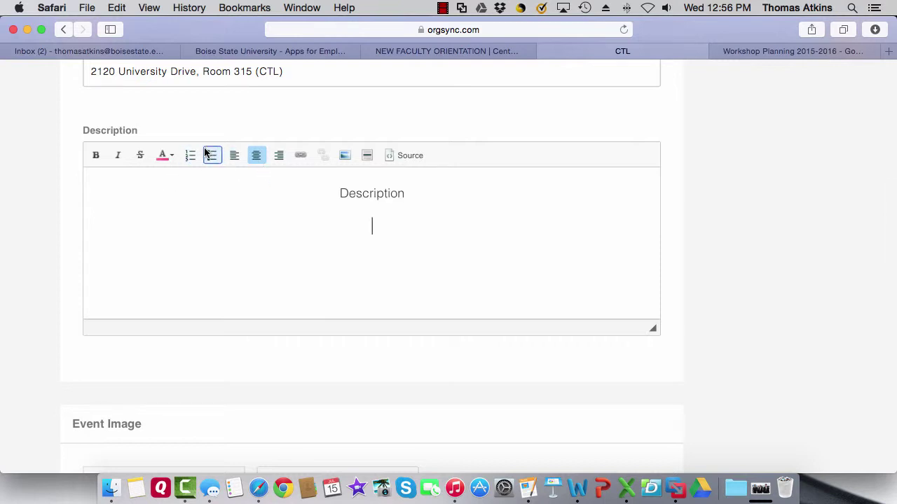
left_click(234, 156)
type("Thi")
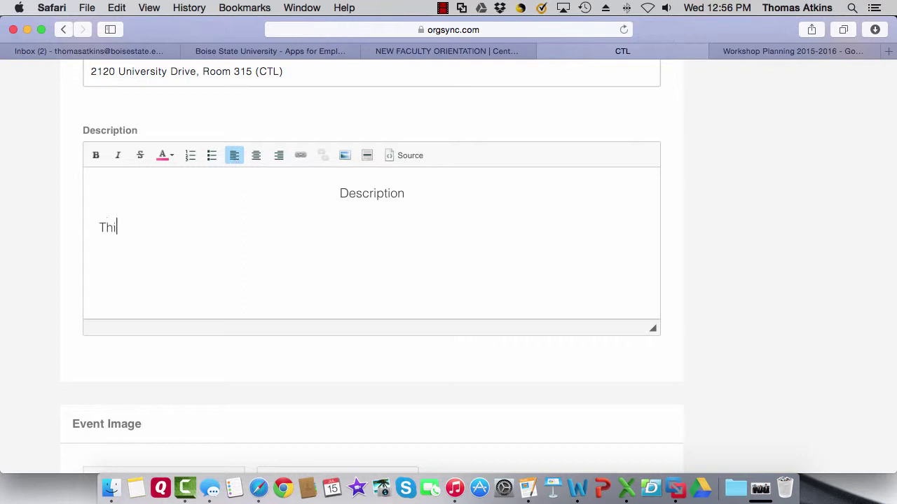
type("s is my event d")
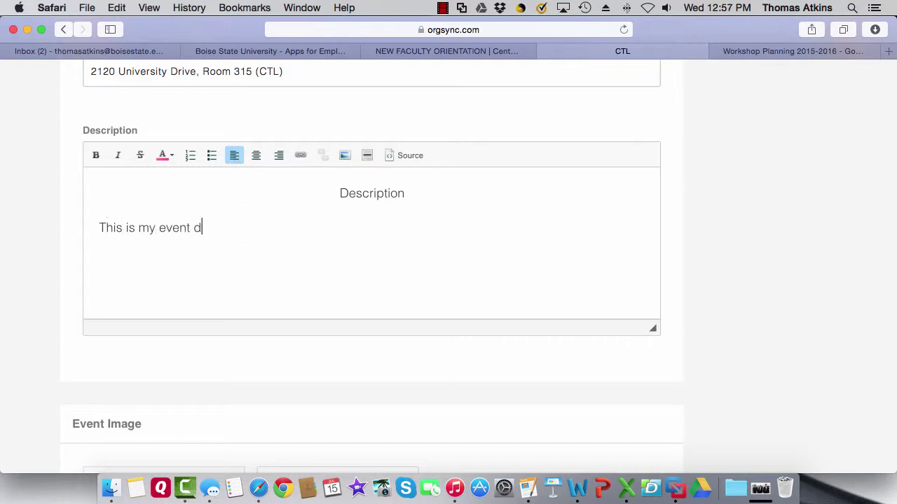
type("escription.")
- Upload SecretService_IDEA2.png from the Downloads folder as the event image
scroll(316, 166, "down", 5)
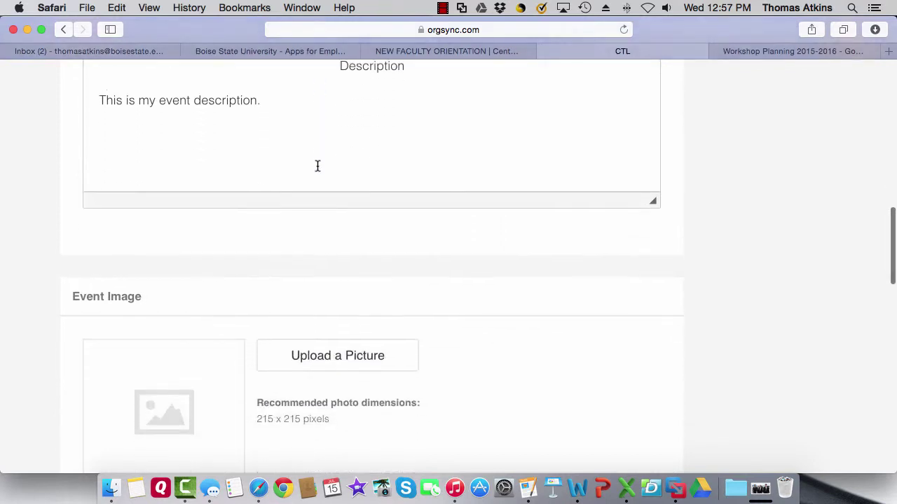
scroll(324, 183, "down", 4)
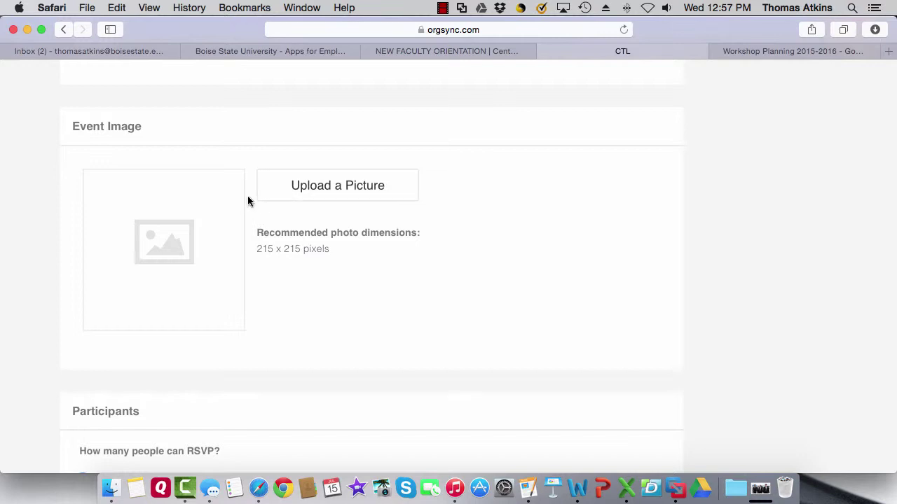
left_click(305, 196)
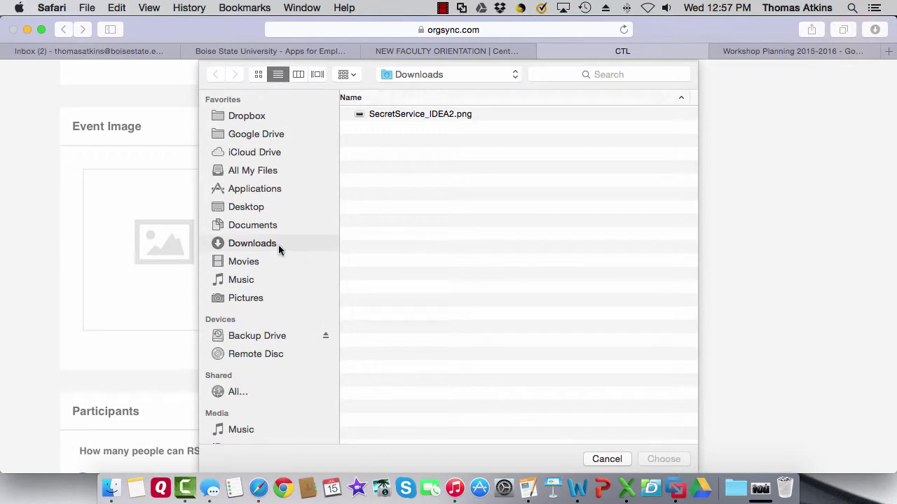
double_click(449, 117)
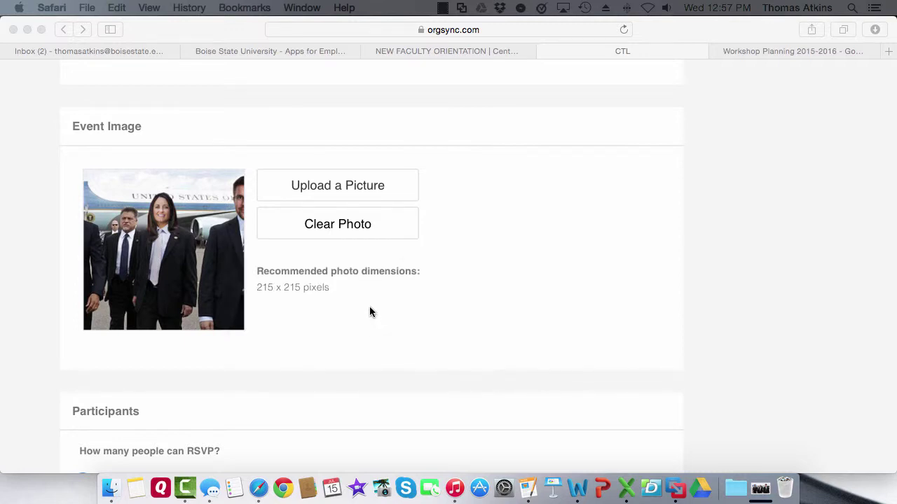
- Limit the number of people who can RSVP to the event to 30
scroll(369, 312, "down", 5)
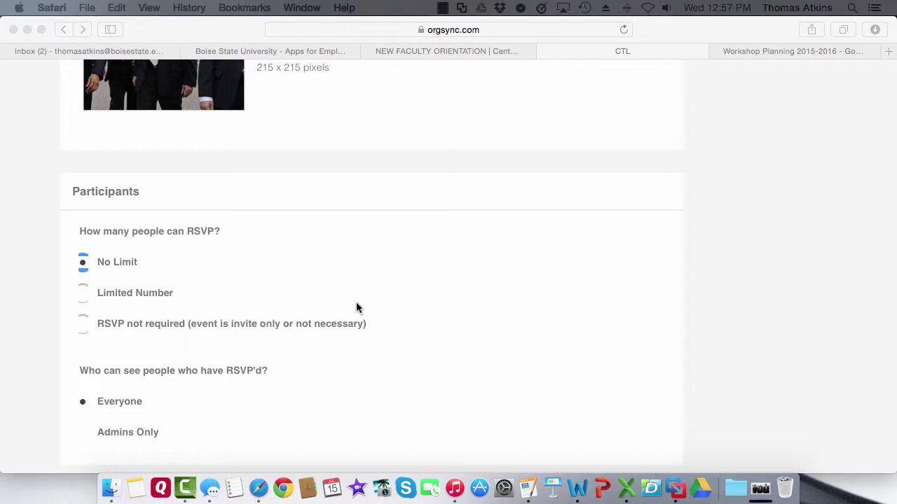
scroll(330, 303, "down", 1)
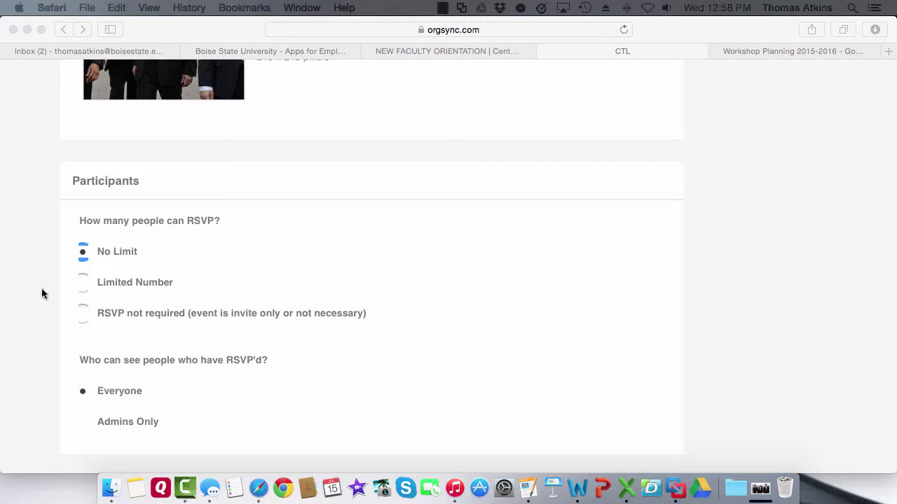
left_click(84, 291)
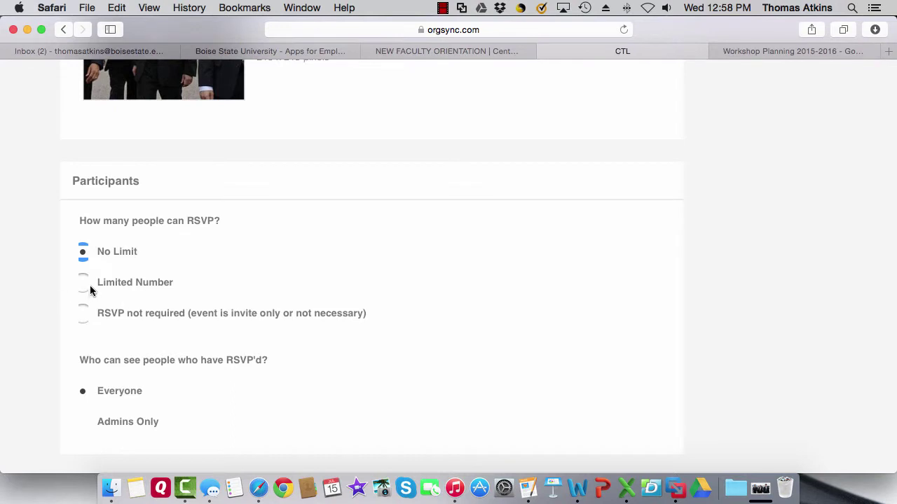
left_click(89, 287)
left_click(125, 315)
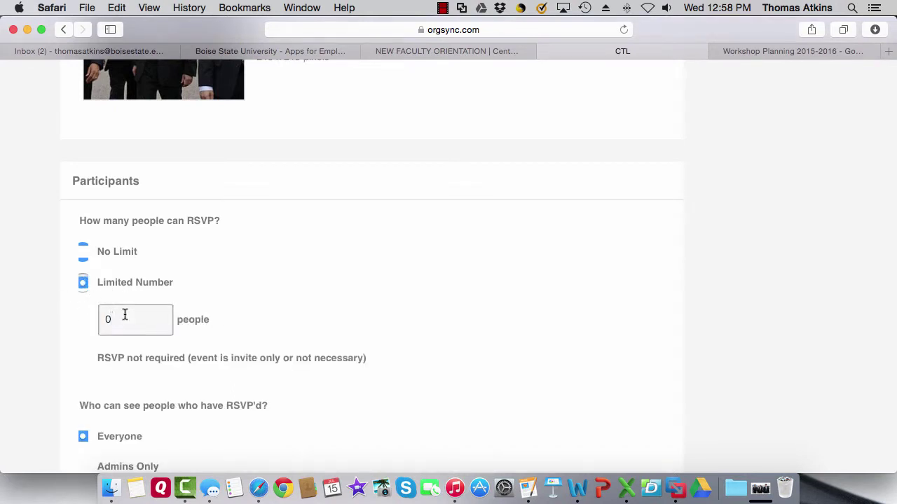
key("BackSpace")
type("30")
left_click(430, 353)
- Set the event's visibility to Public + Website so that anyone can see it
scroll(298, 285, "down", 5)
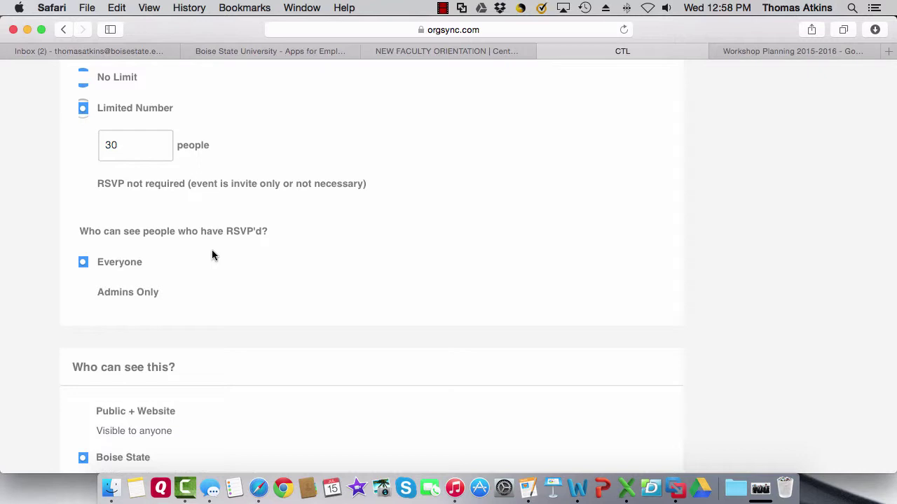
scroll(213, 256, "down", 3)
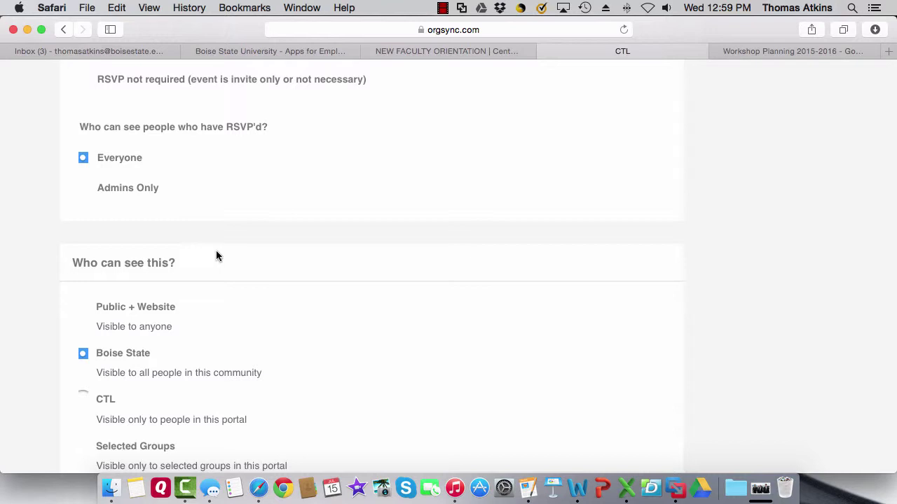
scroll(218, 255, "down", 2)
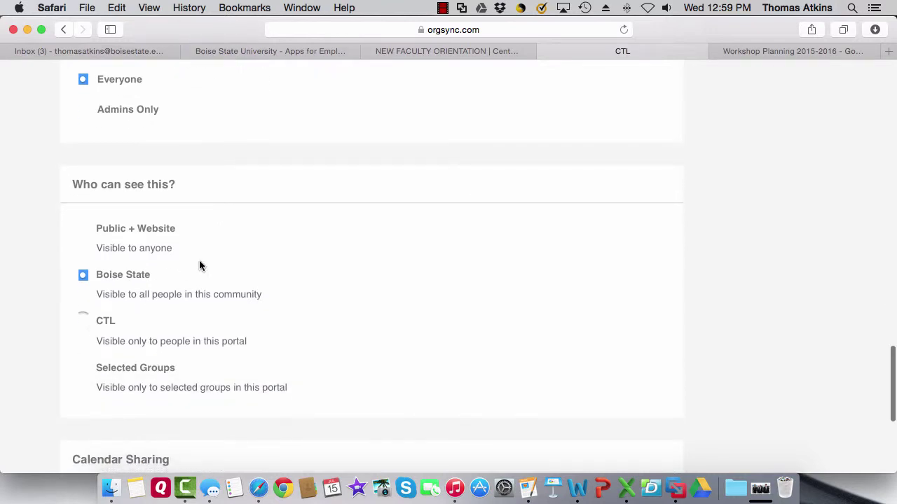
scroll(199, 265, "down", 1)
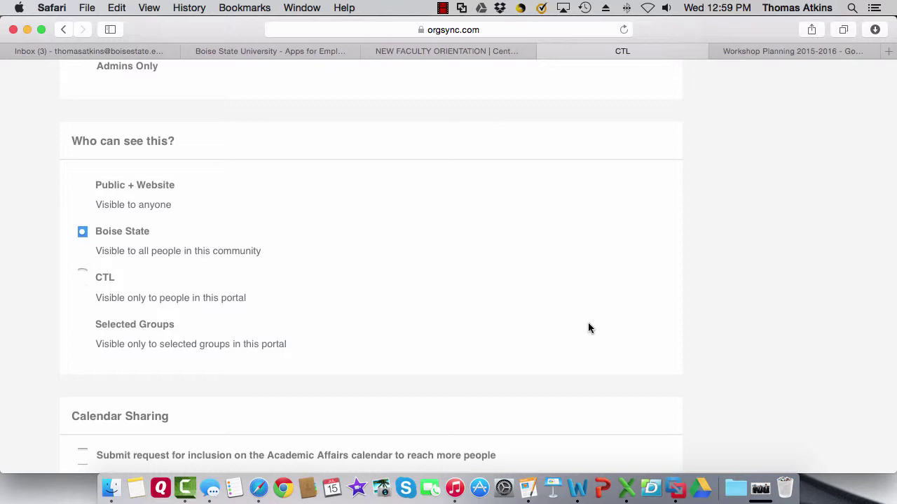
left_click(80, 191)
- Enable the request for including the event on the Academic Affairs calendar
scroll(281, 186, "down", 3)
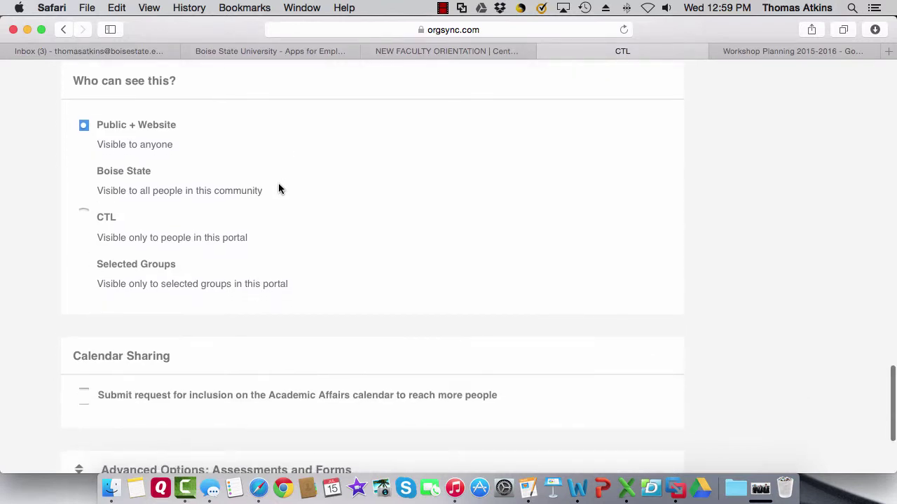
scroll(278, 188, "down", 5)
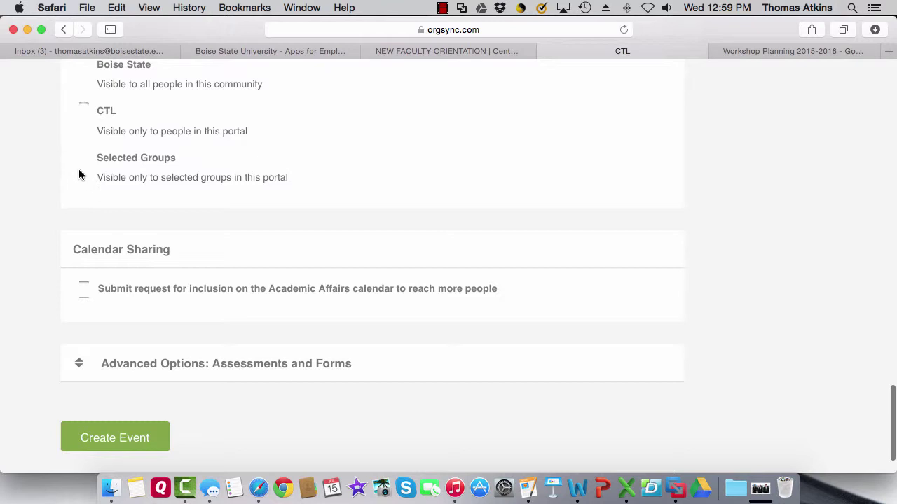
scroll(85, 176, "up", 4)
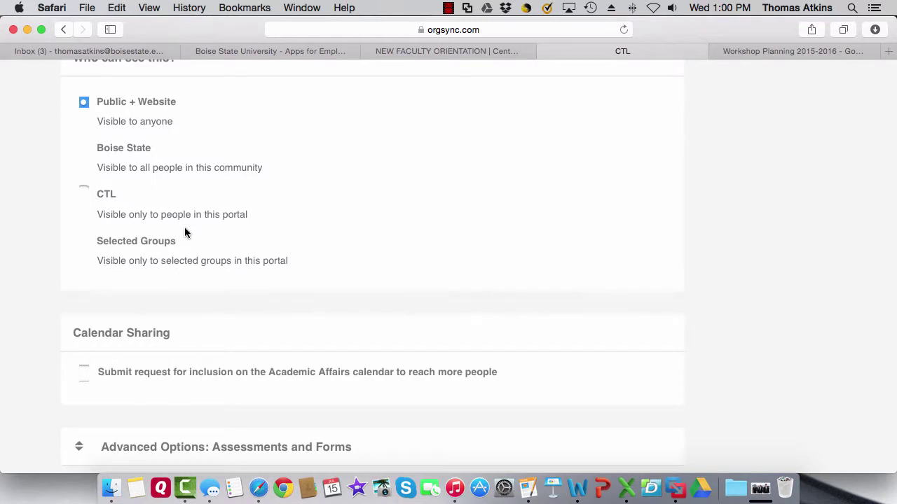
scroll(184, 234, "down", 3)
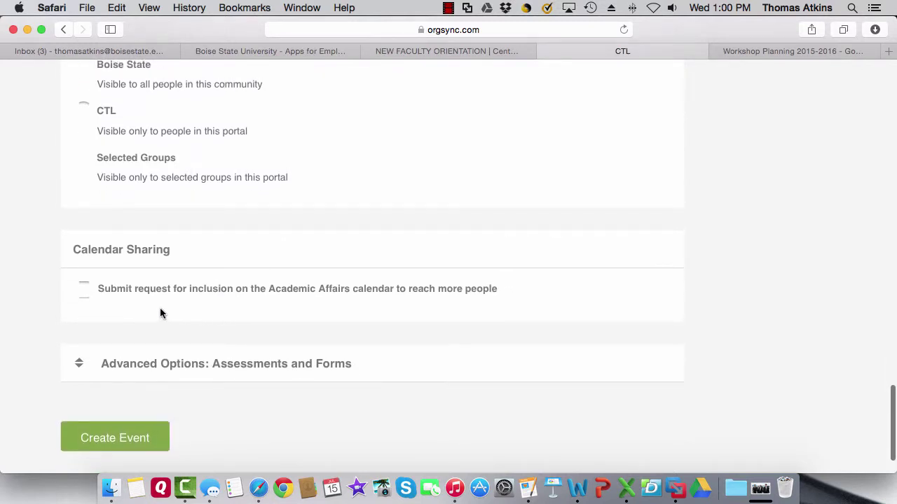
left_click(83, 288)
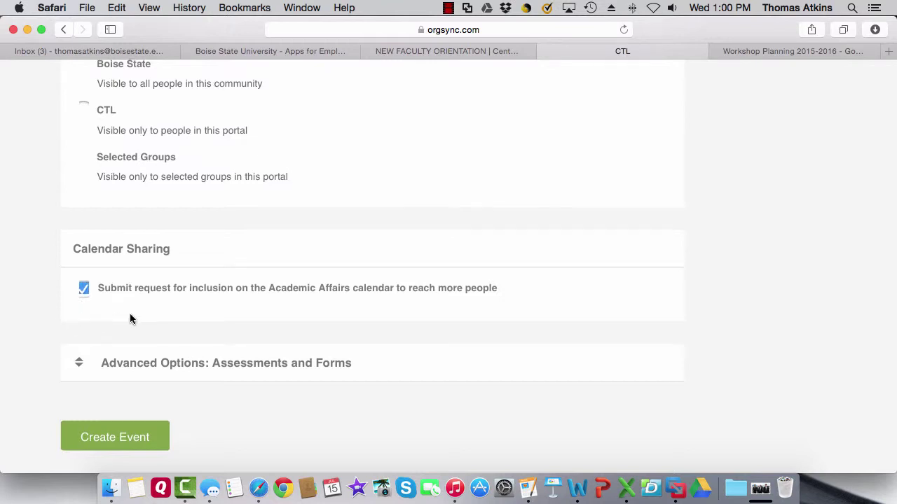
- Expand the advanced assessment and form options and include the Workshop Pre-Reflection Form as the pre-registration form
scroll(147, 321, "down", 2)
left_click(144, 364)
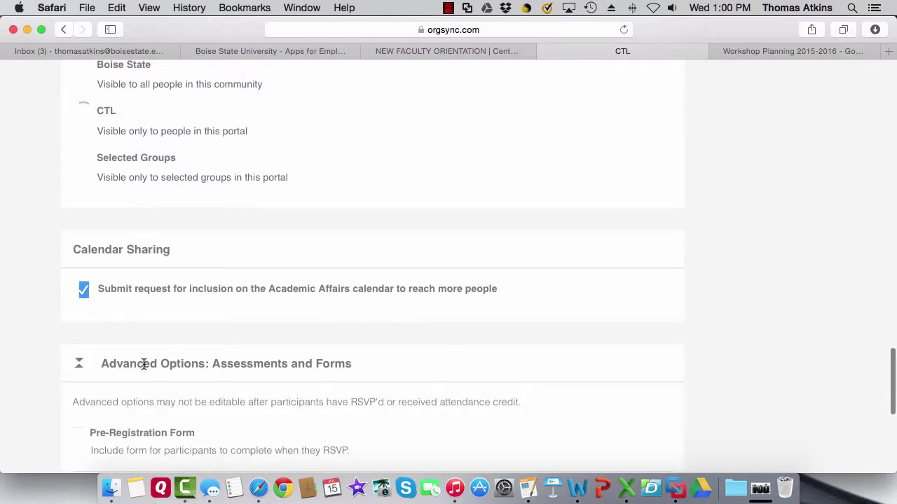
scroll(154, 368, "down", 5)
scroll(208, 377, "down", 3)
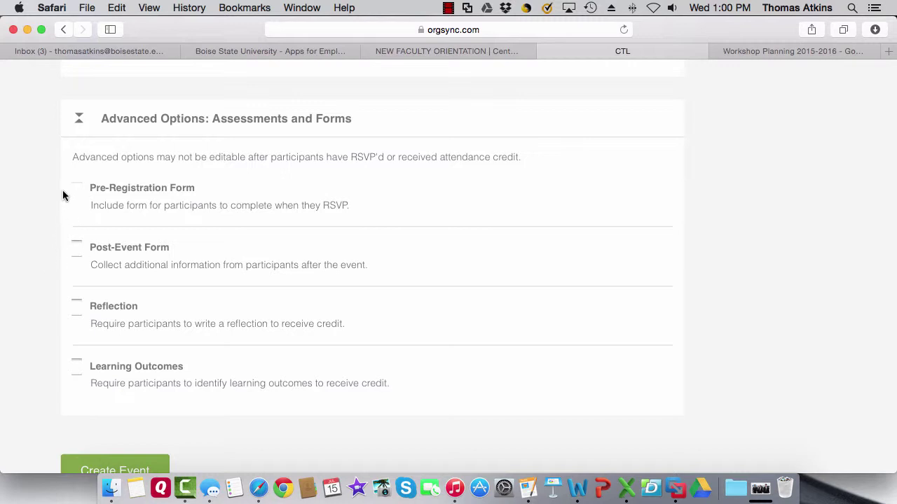
left_click(86, 187)
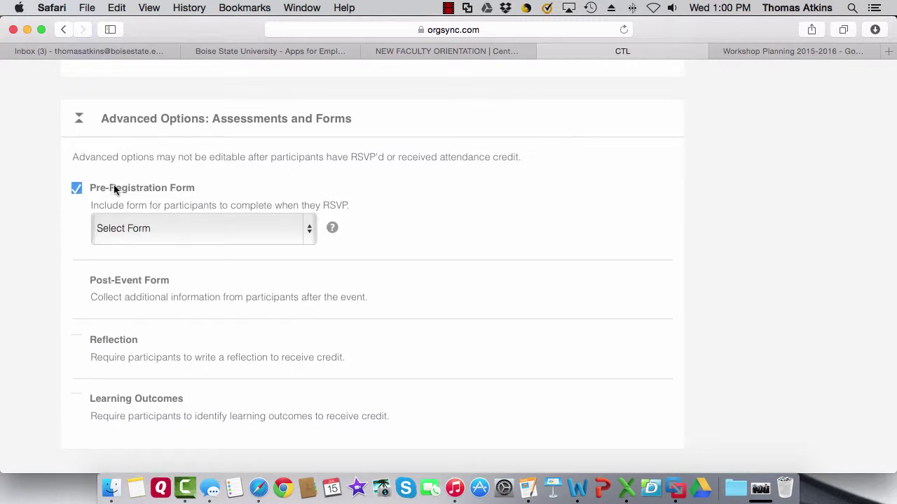
left_click(227, 230)
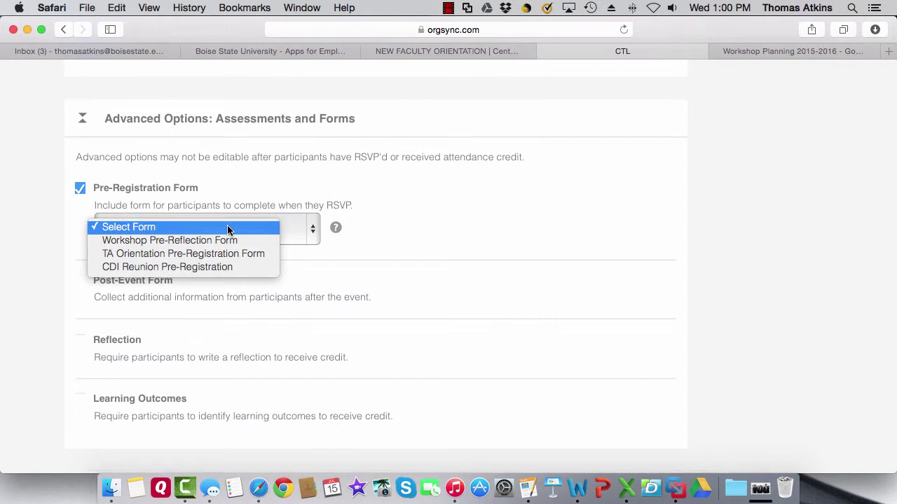
left_click(238, 243)
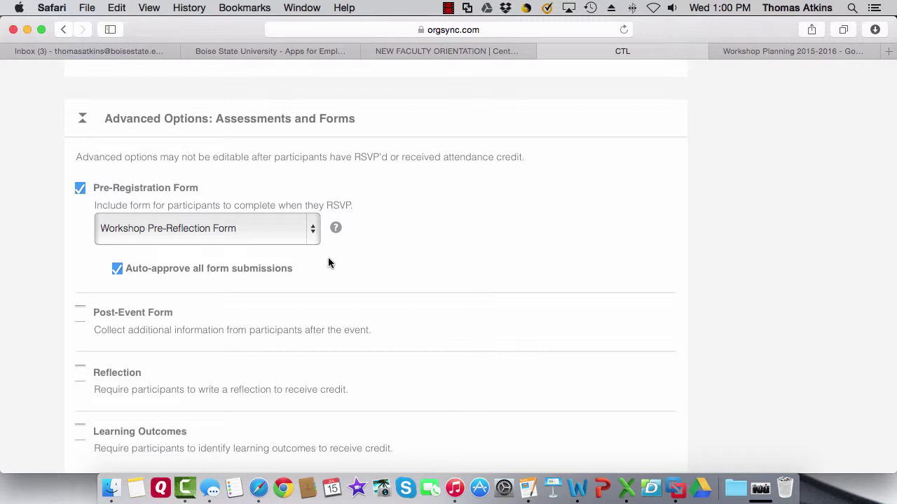
scroll(326, 265, "down", 4)
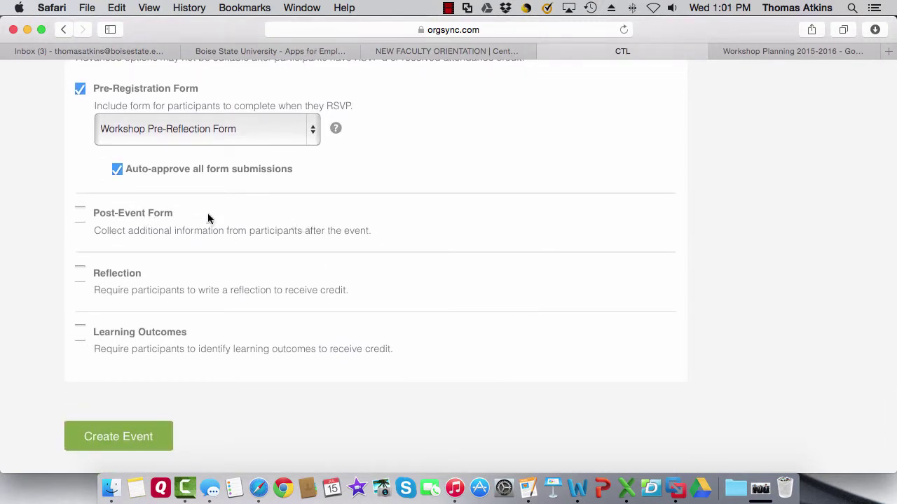
left_click(79, 214)
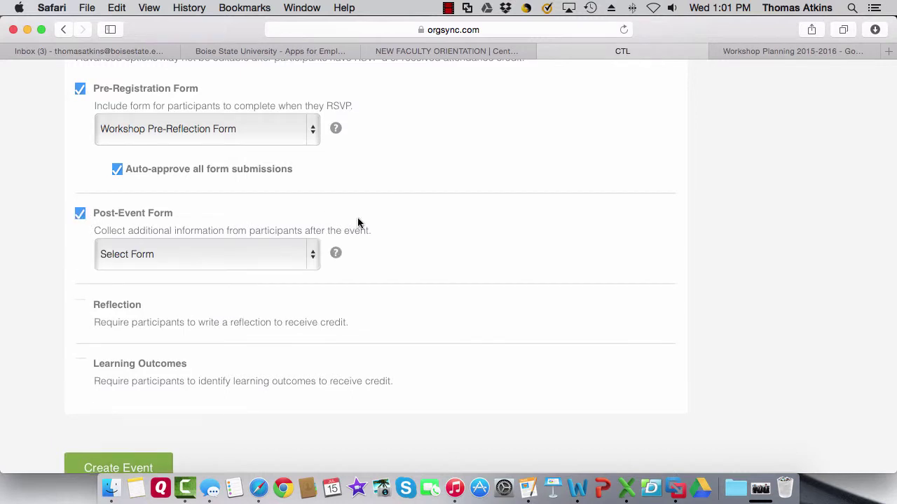
left_click(186, 253)
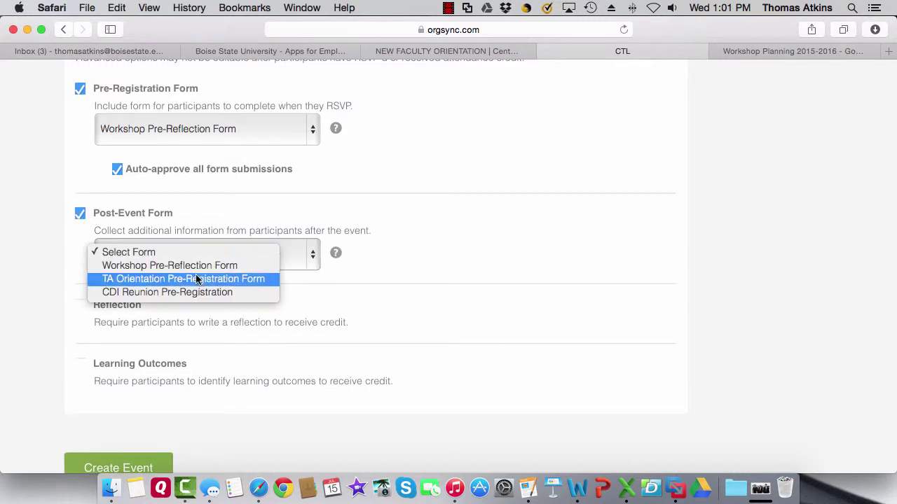
left_click(79, 216)
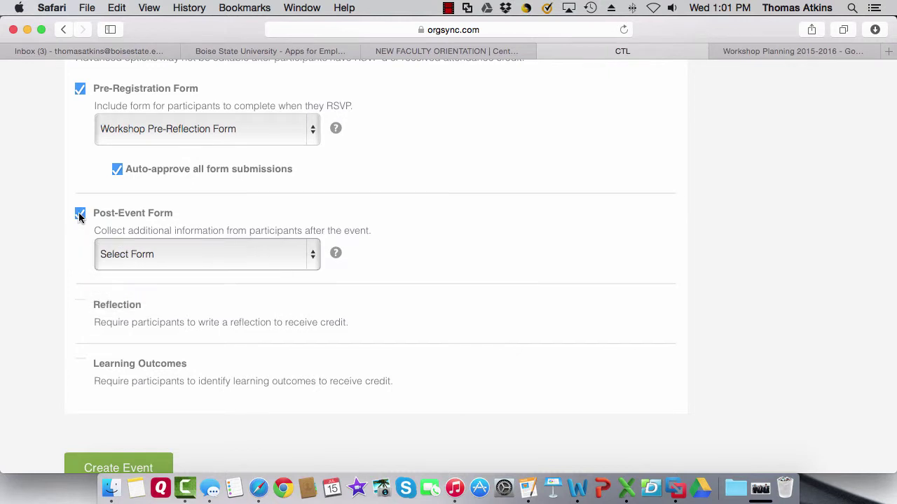
left_click(79, 216)
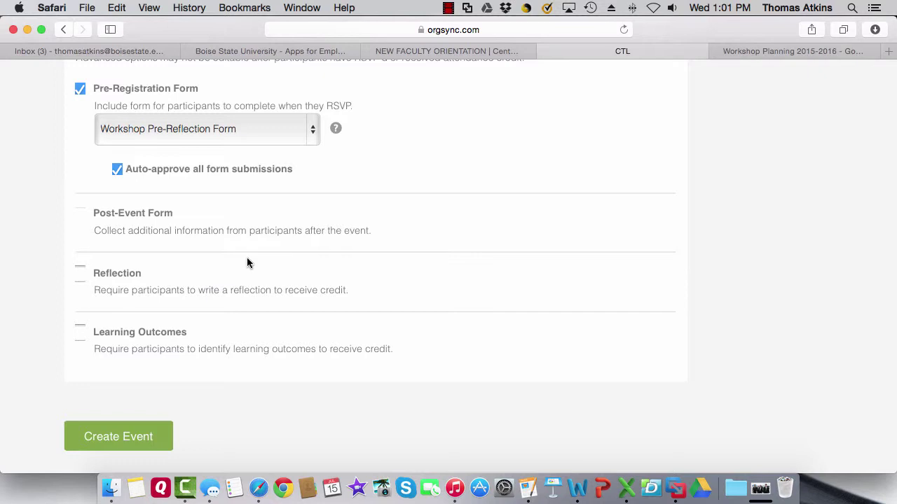
- Create the event with the entered settings and view its event page
left_click(145, 437)
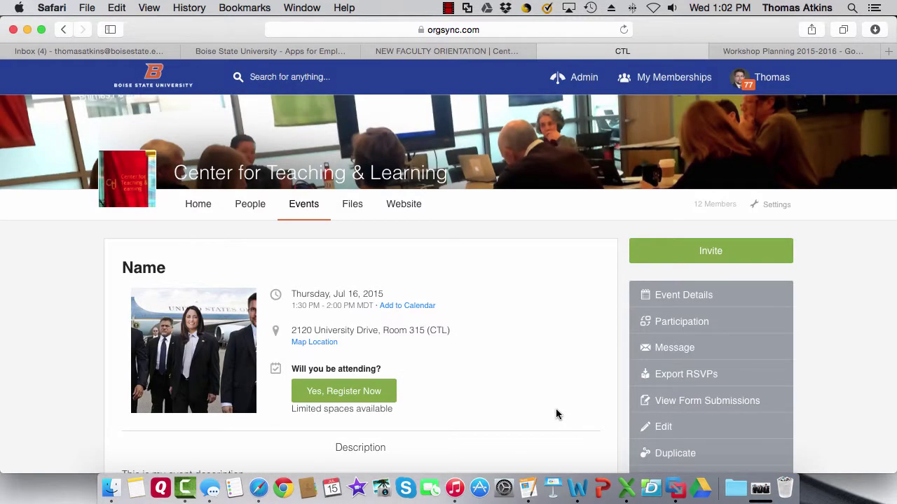
scroll(556, 408, "down", 2)
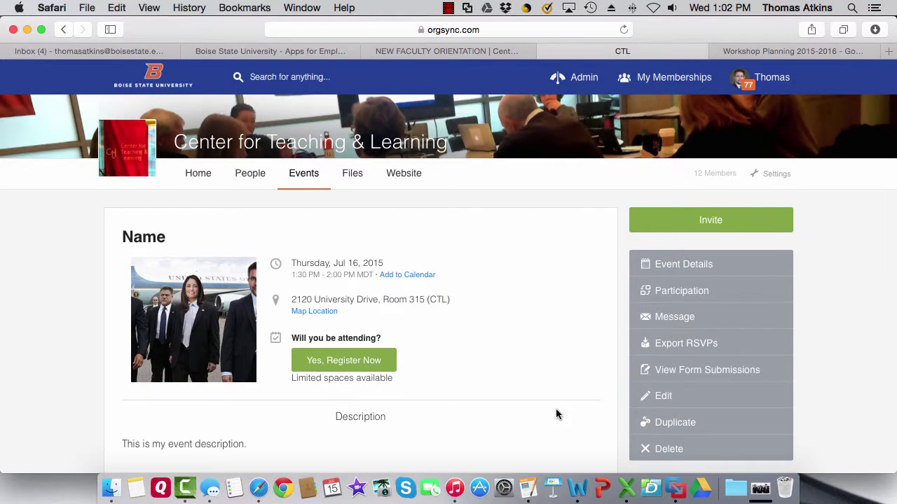
- Open the new event for editing and review its description, image, participant, visibility, calendar sharing and form settings
left_click(735, 396)
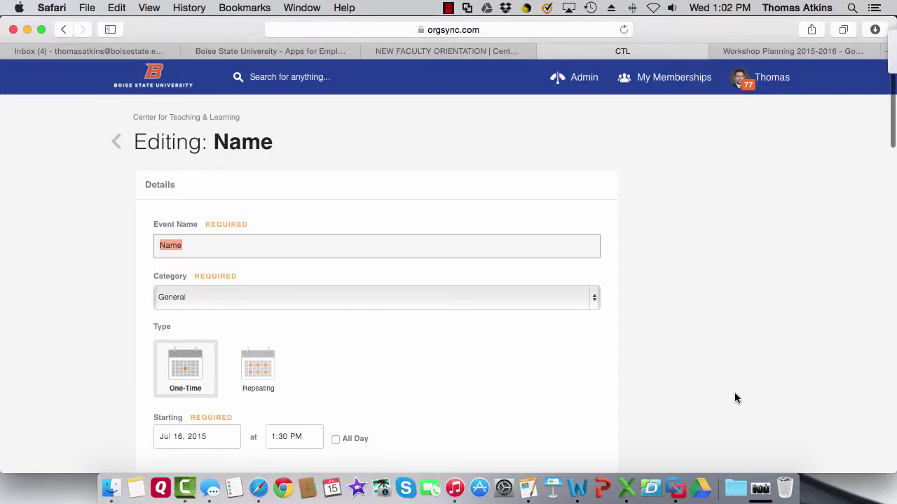
scroll(491, 357, "down", 5)
scroll(491, 357, "down", 6)
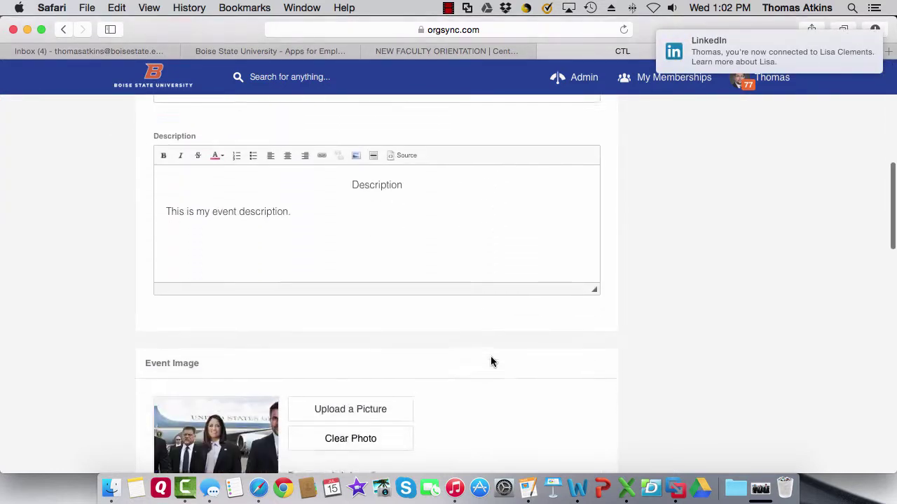
scroll(491, 361, "down", 4)
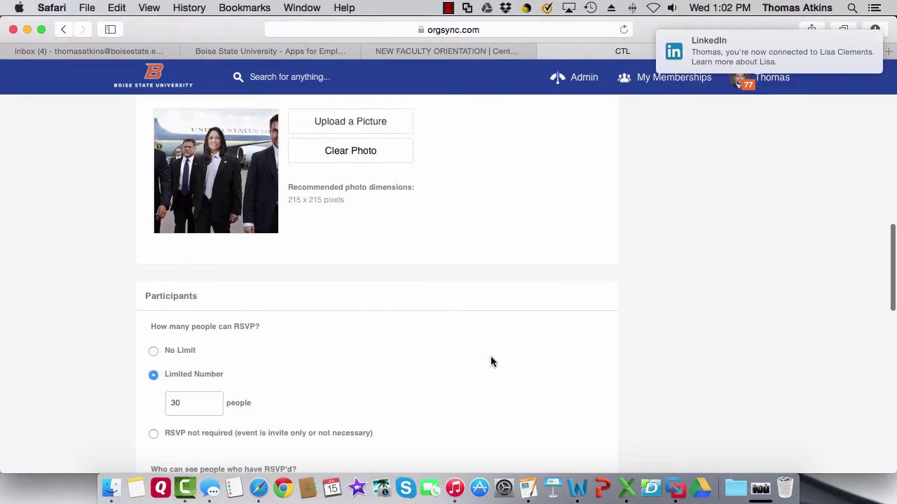
scroll(491, 362, "up", 2)
scroll(396, 301, "down", 4)
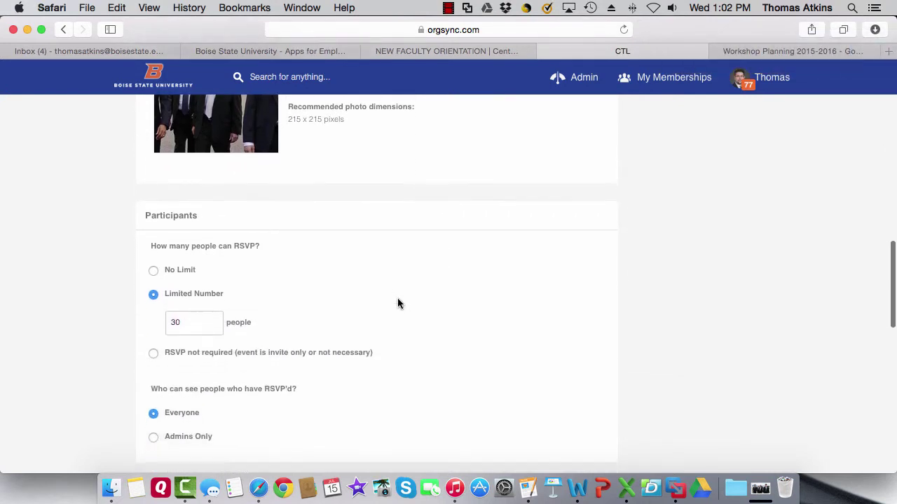
scroll(396, 302, "up", 3)
scroll(331, 239, "down", 5)
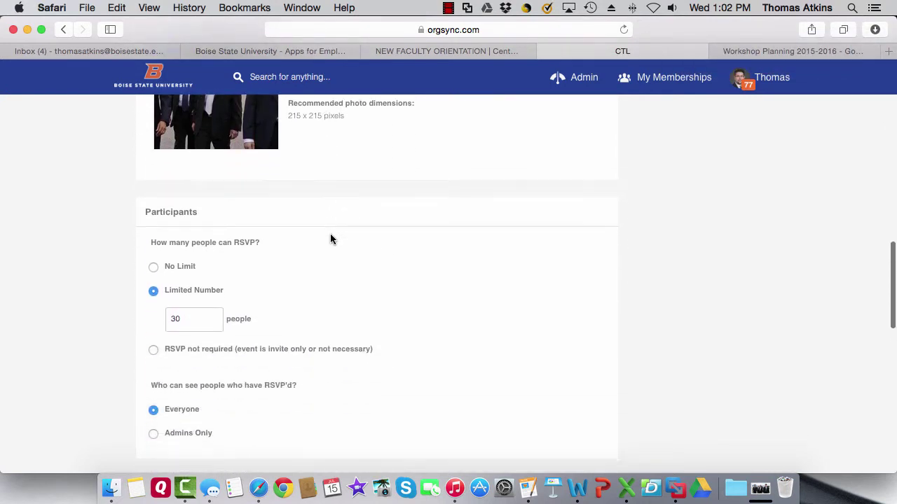
scroll(330, 239, "down", 3)
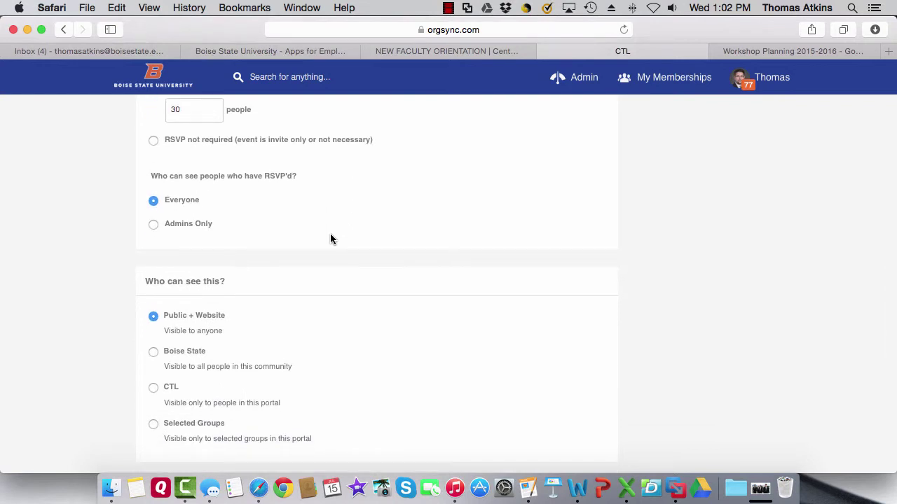
scroll(330, 239, "down", 9)
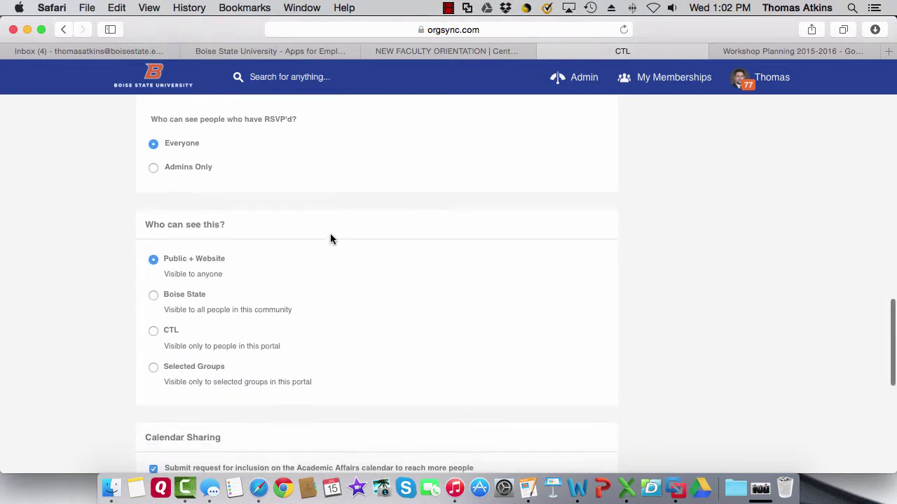
scroll(330, 234, "down", 2)
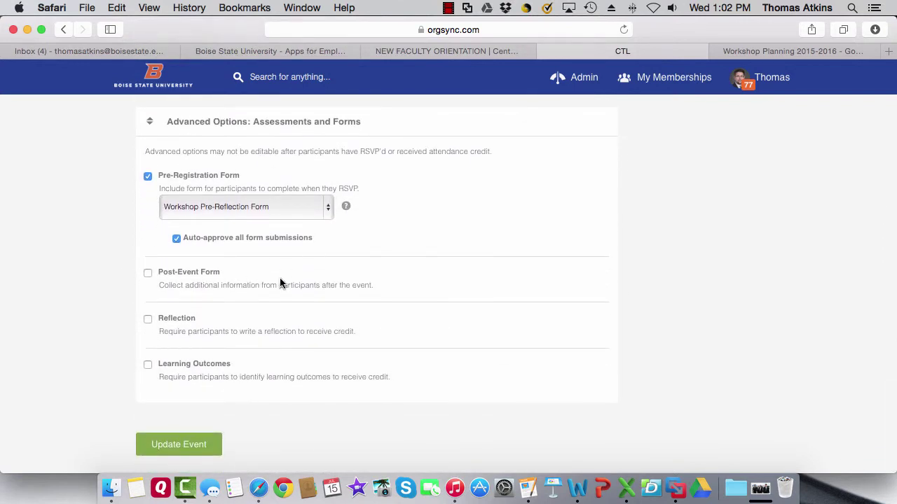
- Update the event and return to the Center for Teaching & Learning's list of upcoming events
left_click(177, 446)
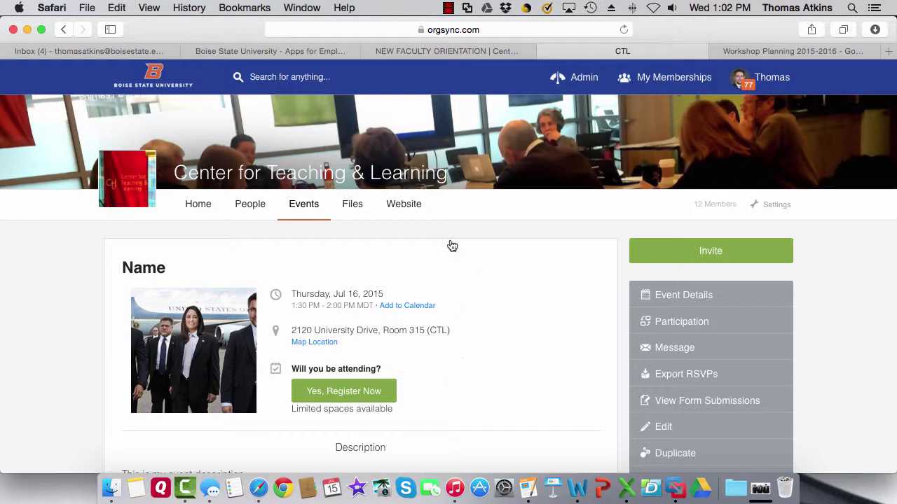
left_click(309, 208)
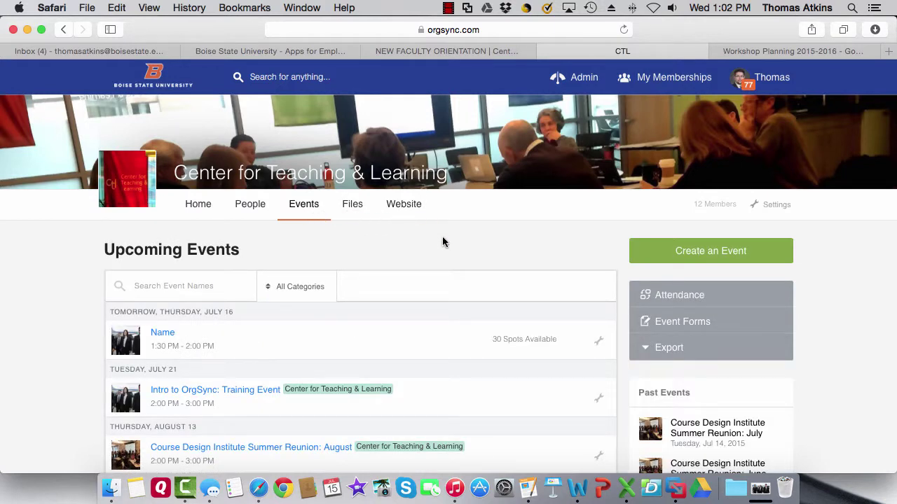
- Start a new event named "Repeating Event - Writing Retreats" and set its type to Repeating
left_click(690, 251)
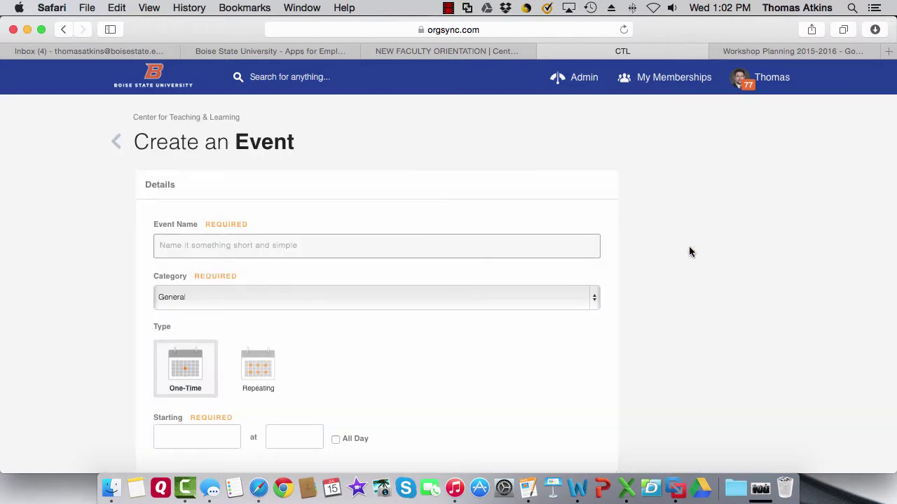
type("Repeatin")
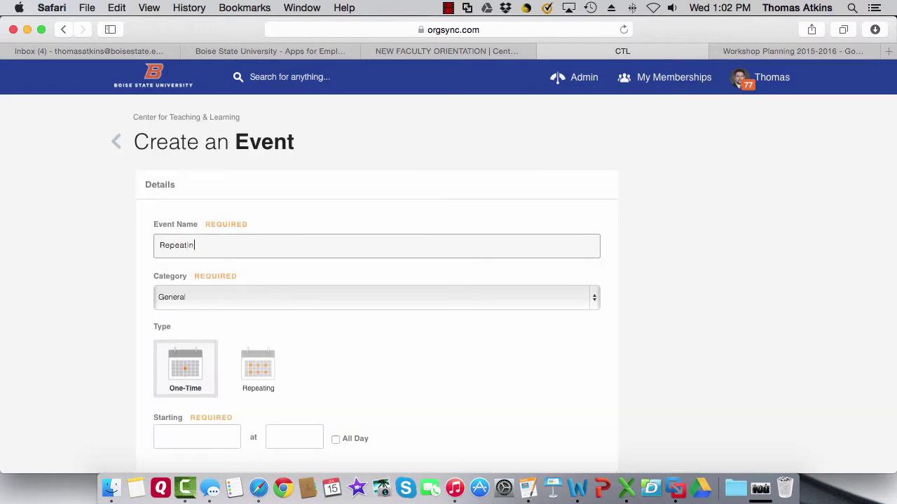
type("g Event - Writing Retreats")
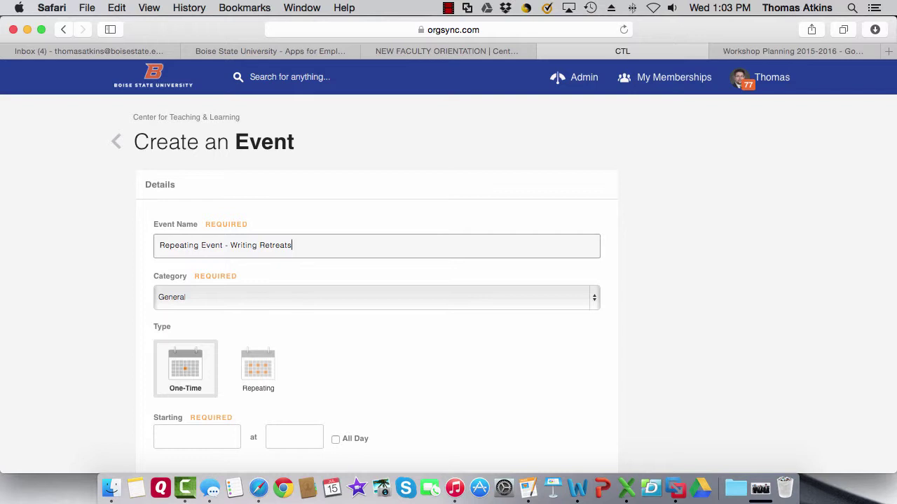
scroll(685, 252, "down", 5)
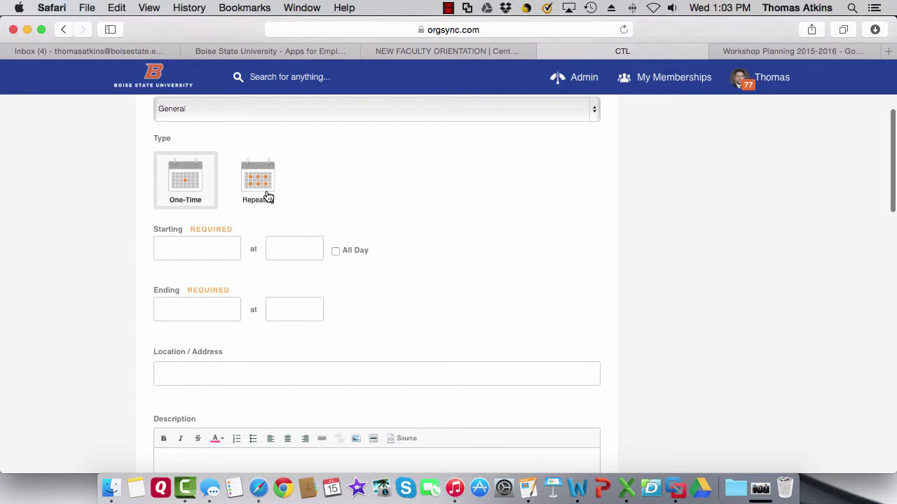
scroll(279, 193, "up", 2)
left_click(255, 277)
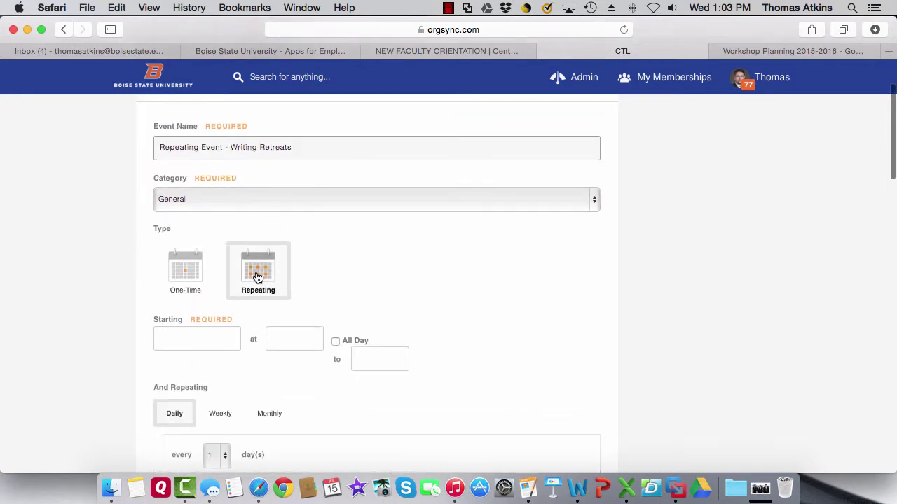
- Set the repeating event's start date to Jul 20, 2015
scroll(350, 269, "down", 1)
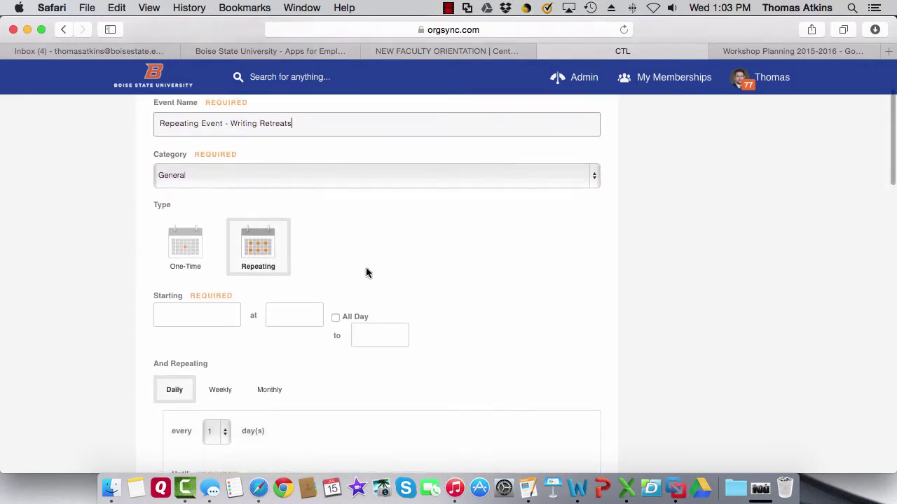
left_click(200, 308)
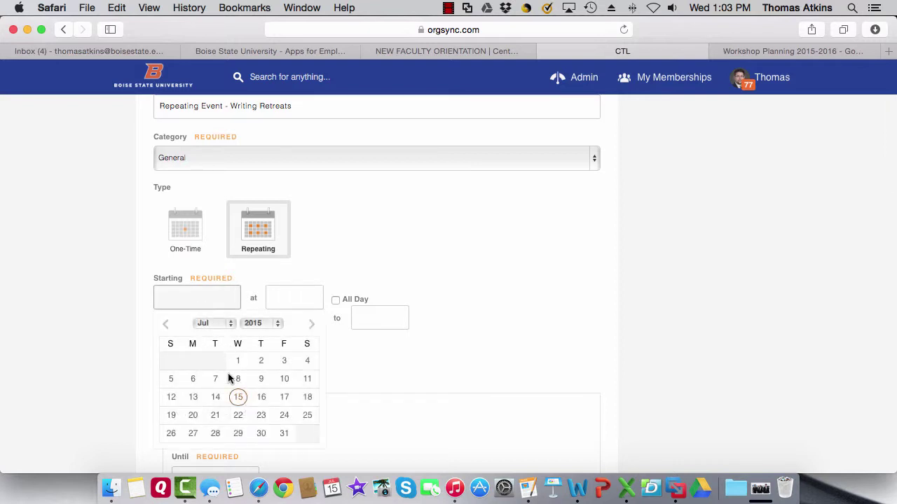
left_click(193, 416)
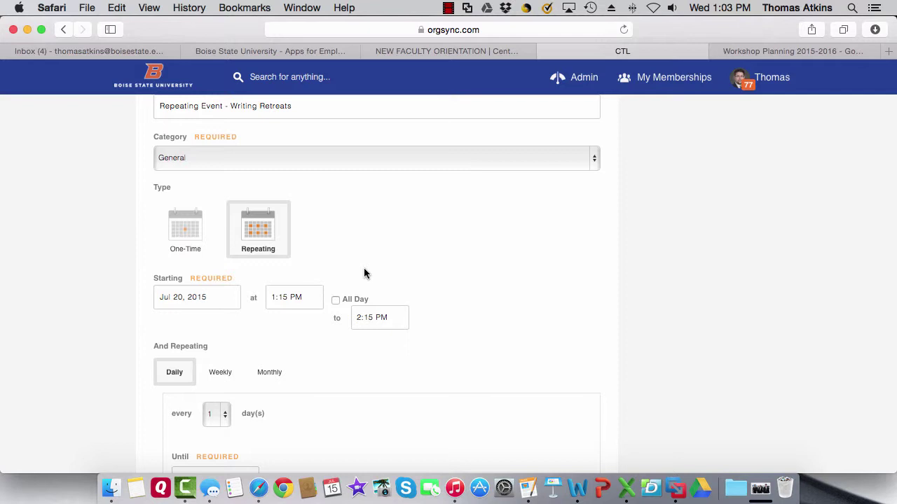
- Repeat the event weekly on Monday and Thursday until Aug 08, 2015
scroll(362, 274, "down", 3)
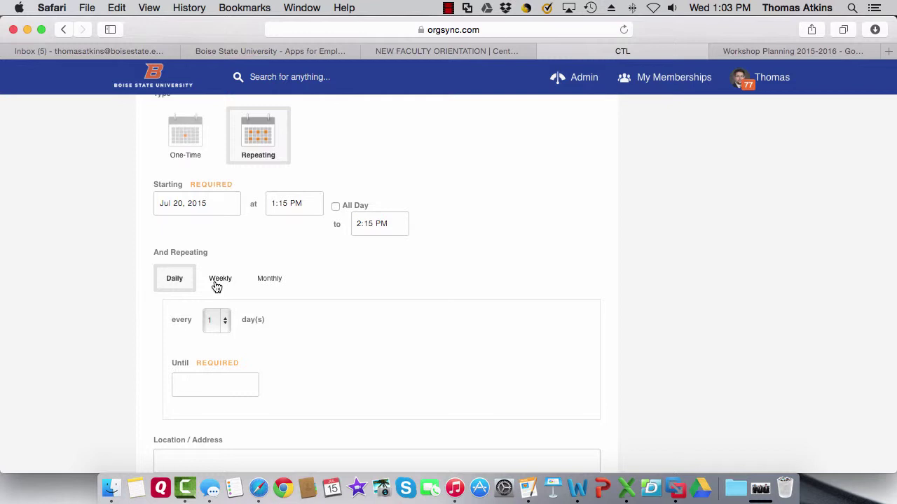
left_click(217, 285)
scroll(218, 286, "down", 3)
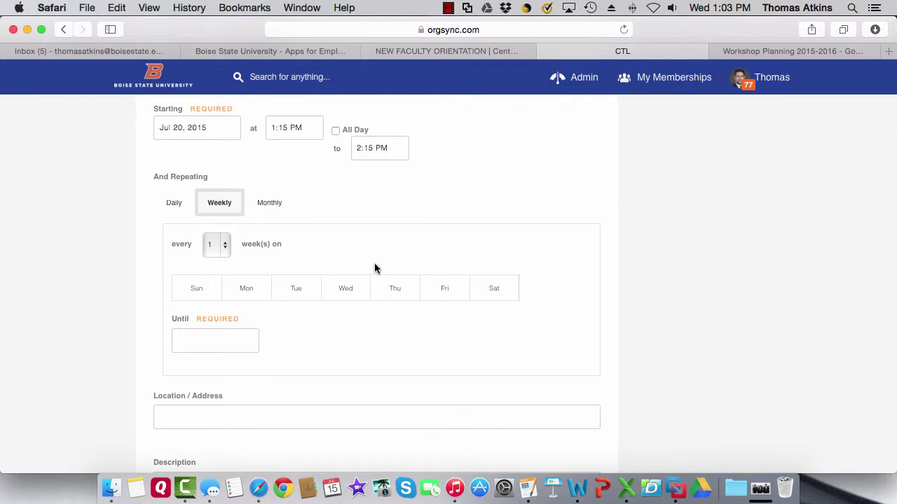
left_click(243, 294)
left_click(394, 293)
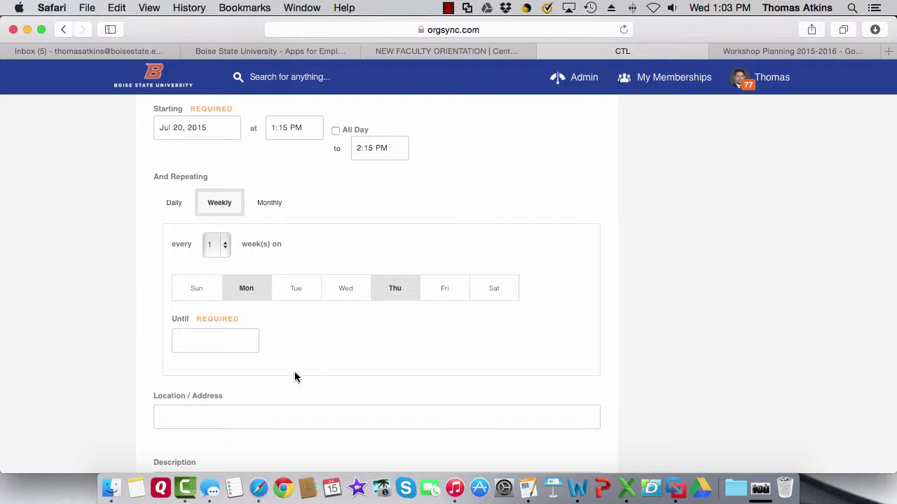
left_click(218, 344)
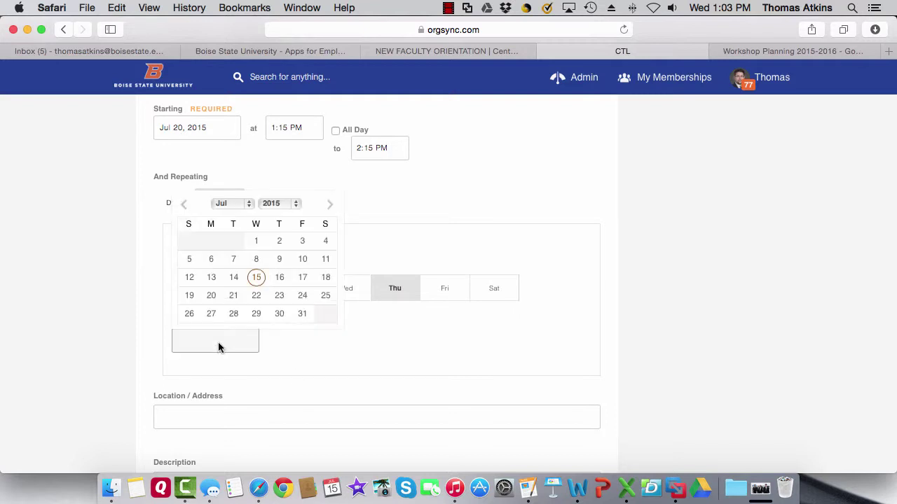
left_click(329, 207)
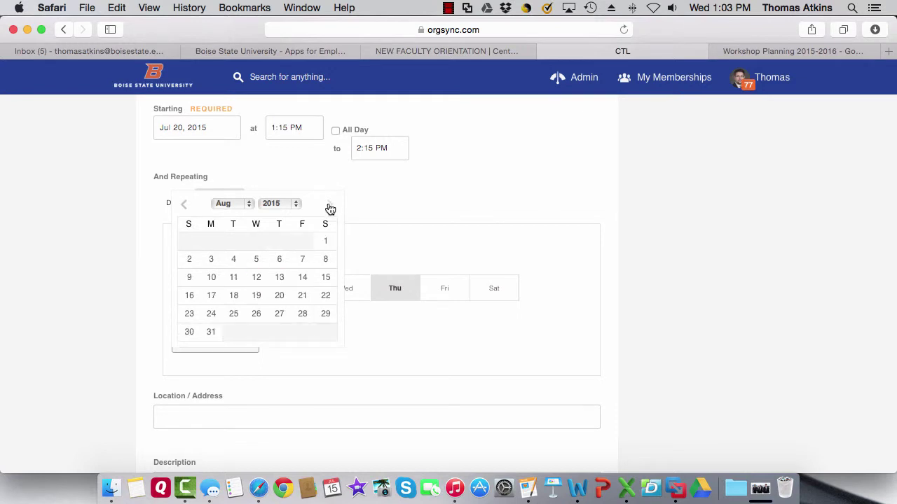
left_click(325, 260)
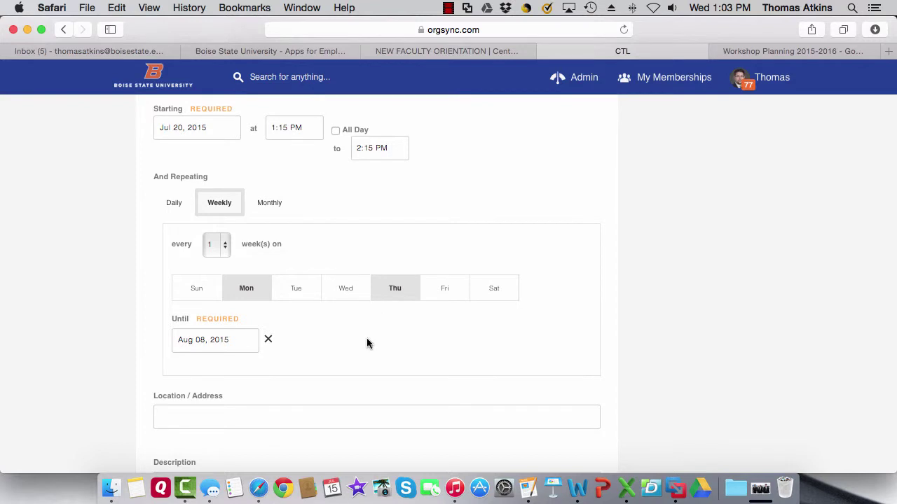
- Fill in the event location with the suggested address of the CTL's Room 315
scroll(335, 359, "down", 2)
left_click(285, 317)
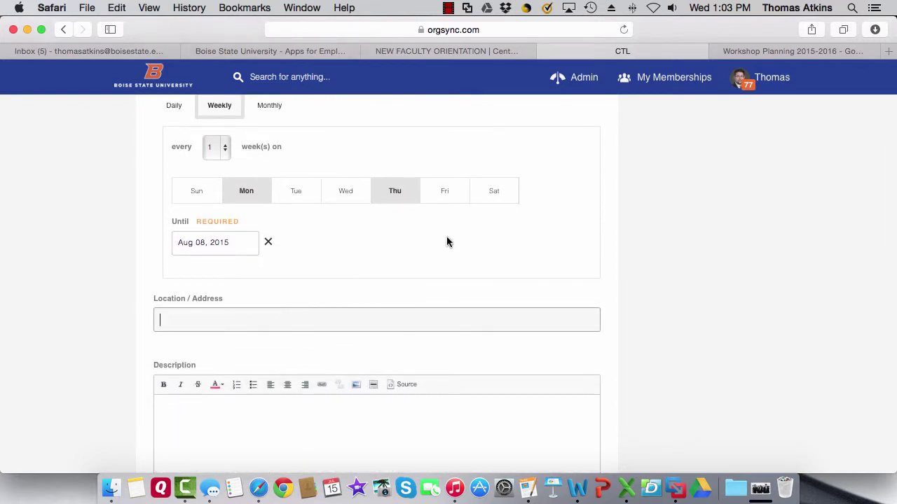
type("2120")
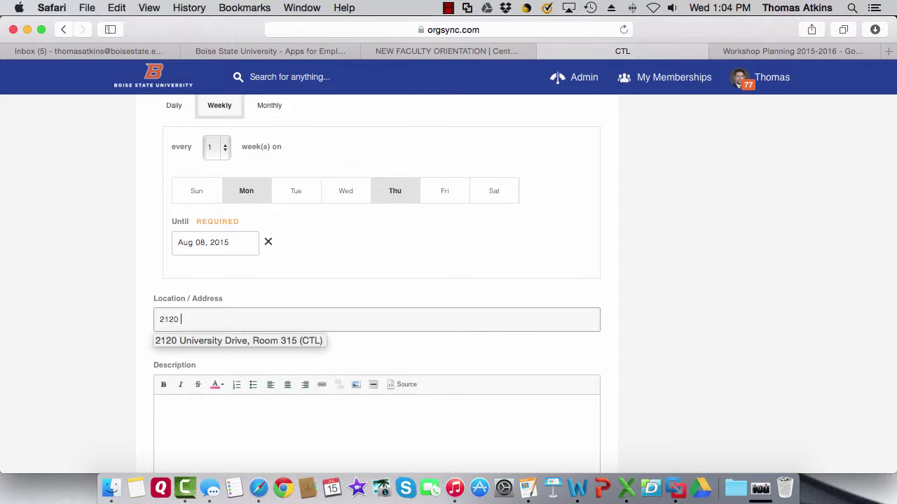
mouse_move(214, 342)
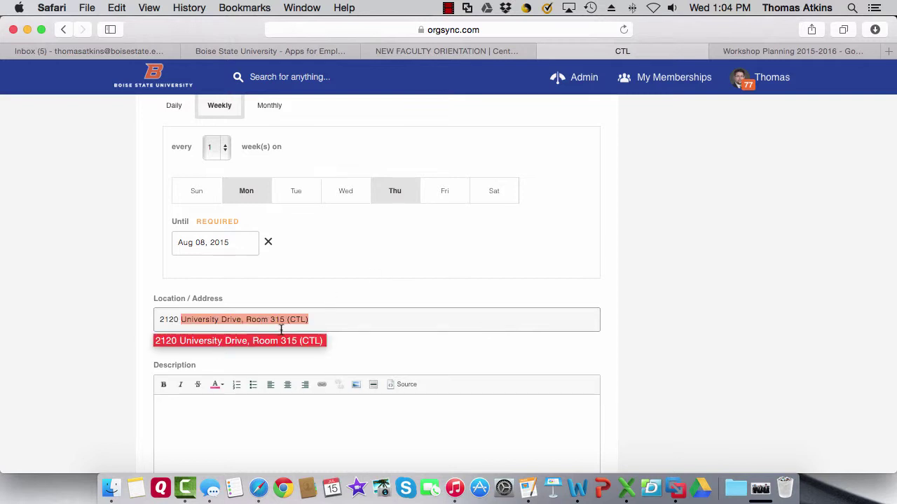
left_click(356, 320)
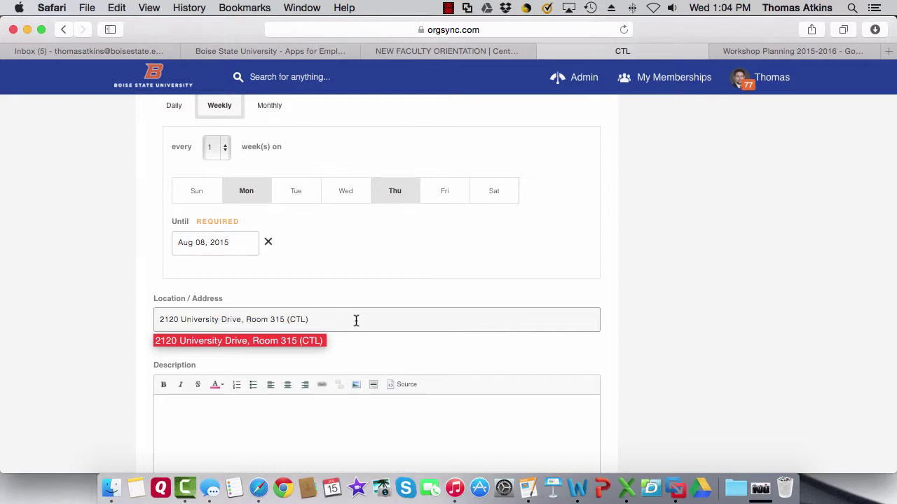
- Enter "Descrip" as the event description
scroll(356, 320, "down", 3)
left_click(356, 320)
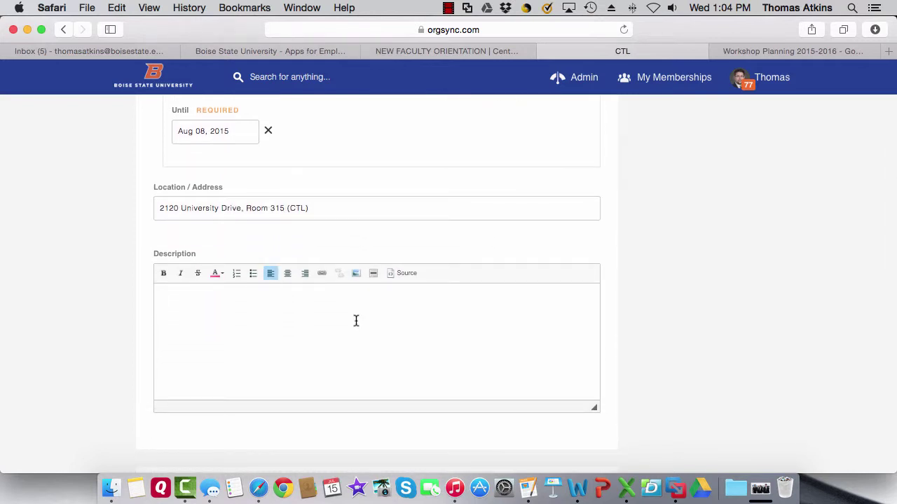
type("Descrip")
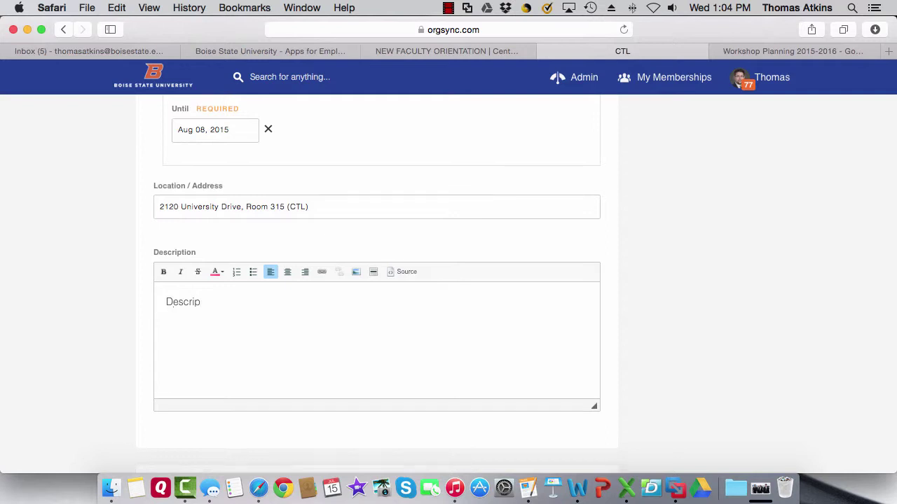
- Limit the event's visibility to Selected Groups and include the Staff group
scroll(335, 309, "down", 10)
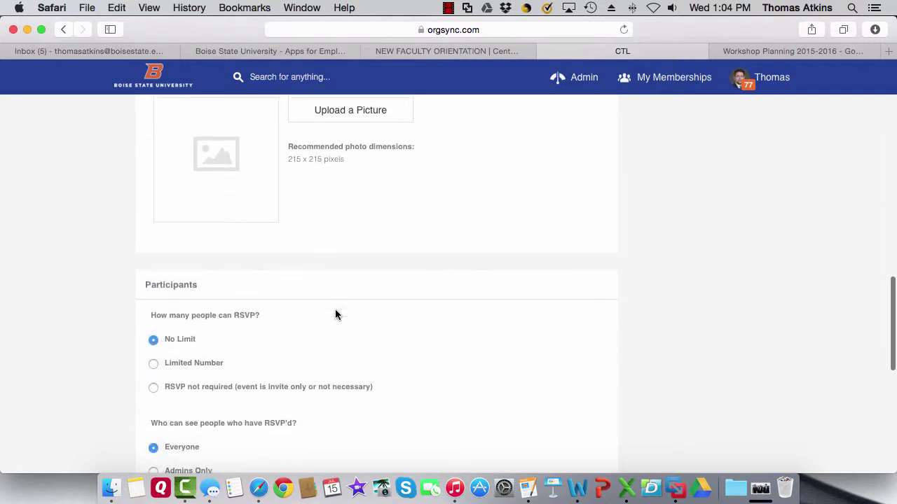
scroll(335, 315, "down", 3)
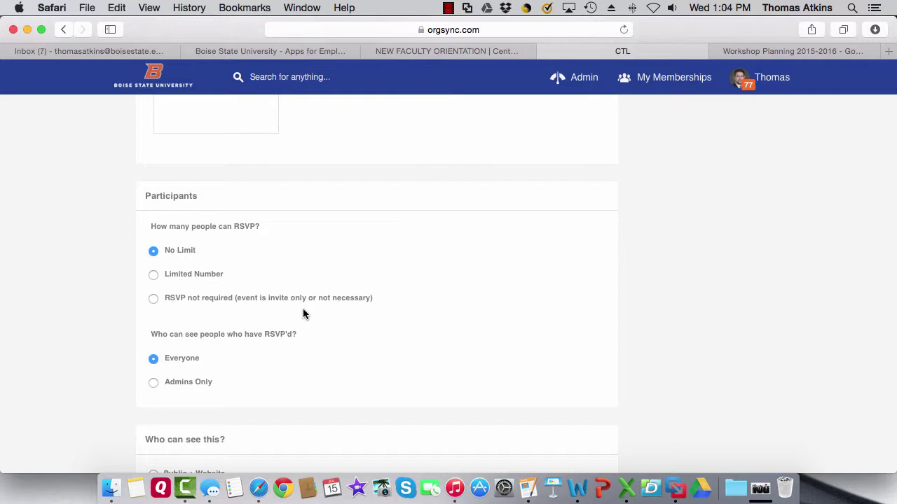
scroll(303, 313, "down", 4)
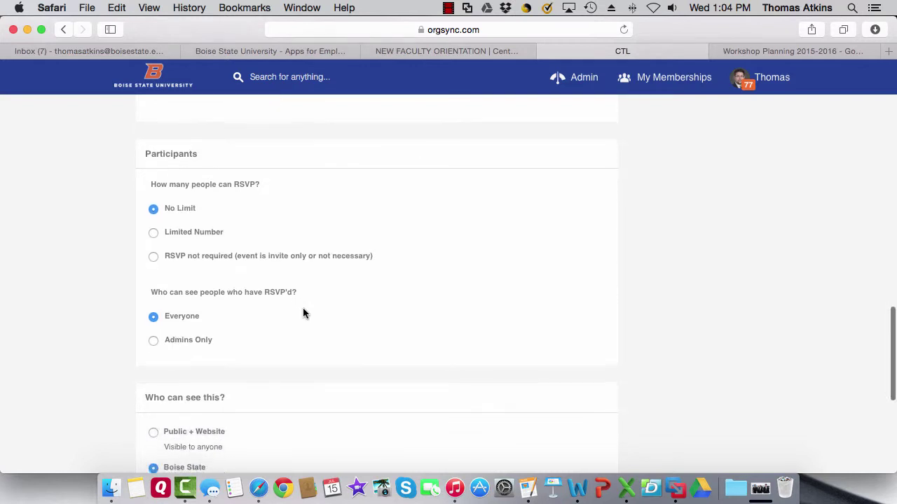
scroll(303, 313, "down", 5)
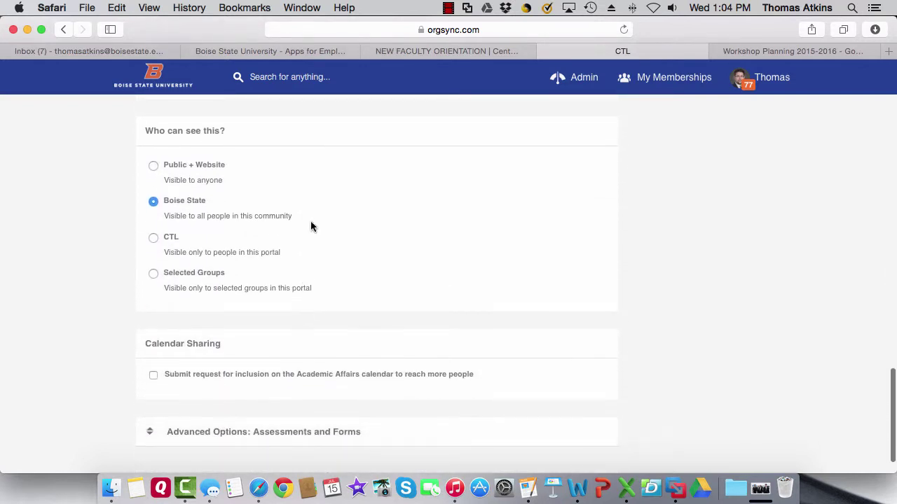
left_click(152, 166)
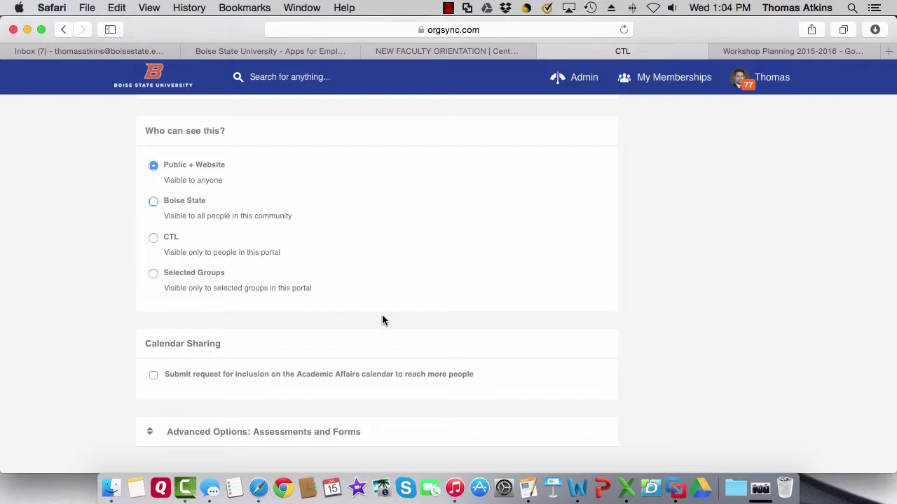
left_click(152, 274)
scroll(94, 310, "down", 1)
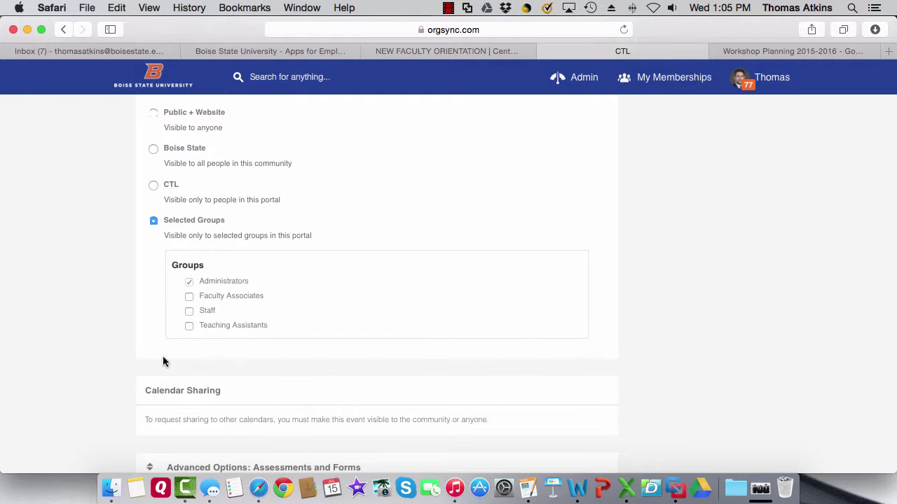
left_click(189, 311)
- Try Public + Website visibility with the Academic Affairs calendar request, and restore the Selected Groups visibility
scroll(380, 292, "down", 3)
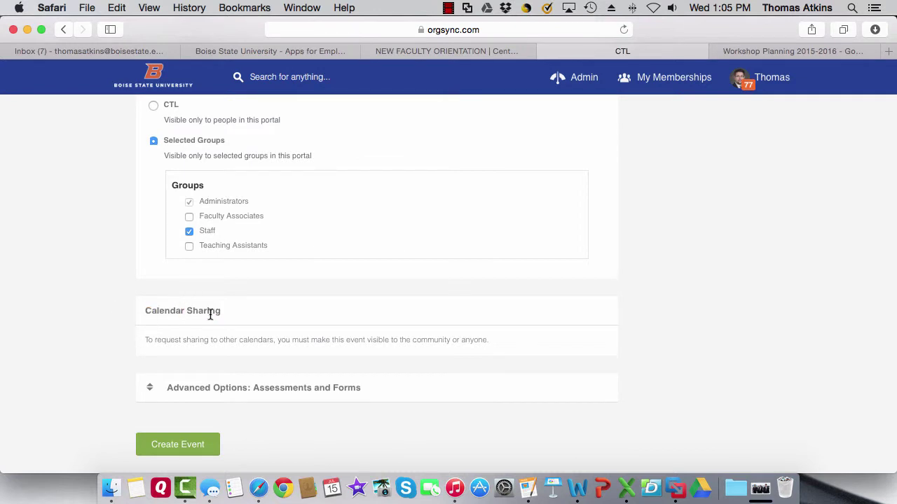
scroll(210, 315, "up", 2)
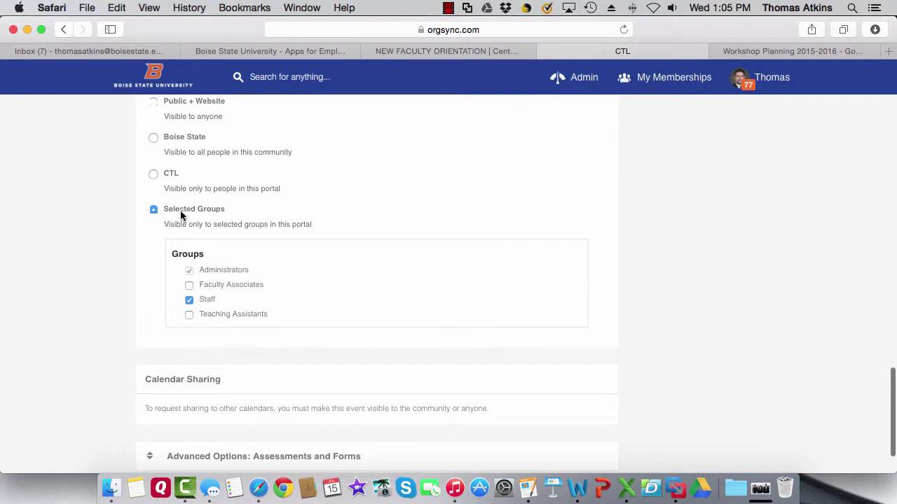
scroll(208, 222, "up", 1)
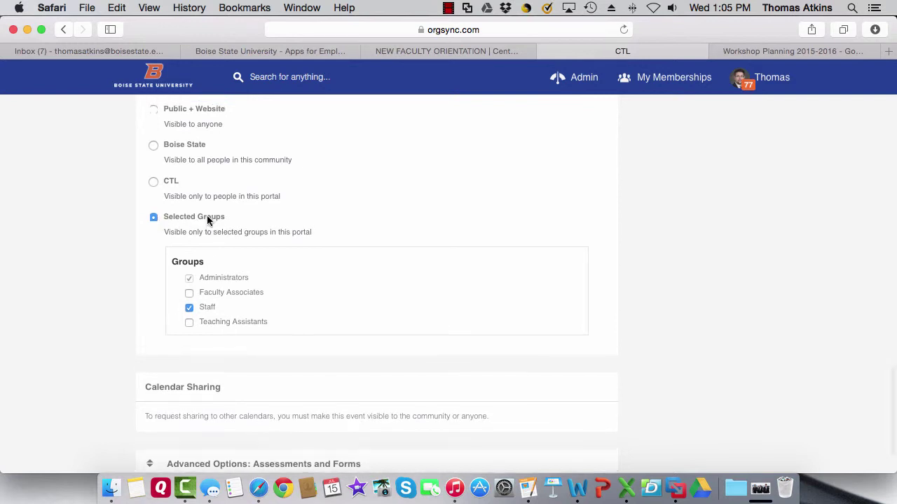
scroll(207, 221, "up", 2)
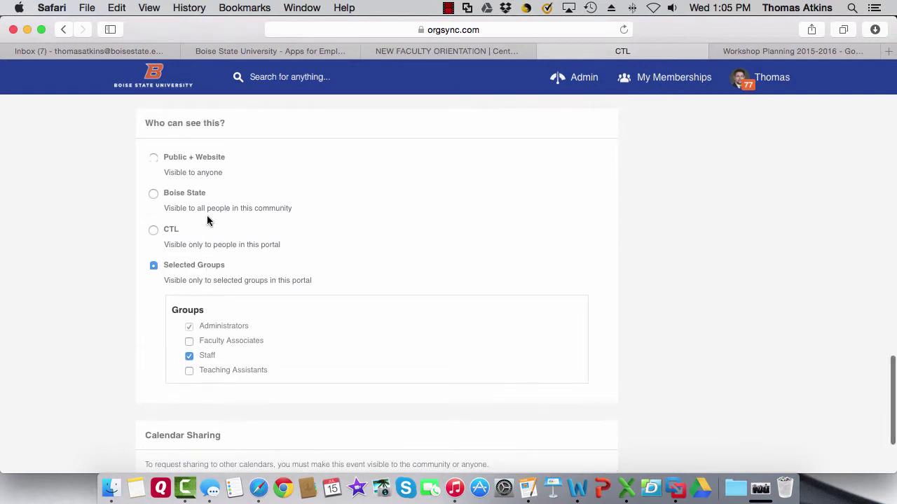
left_click(152, 159)
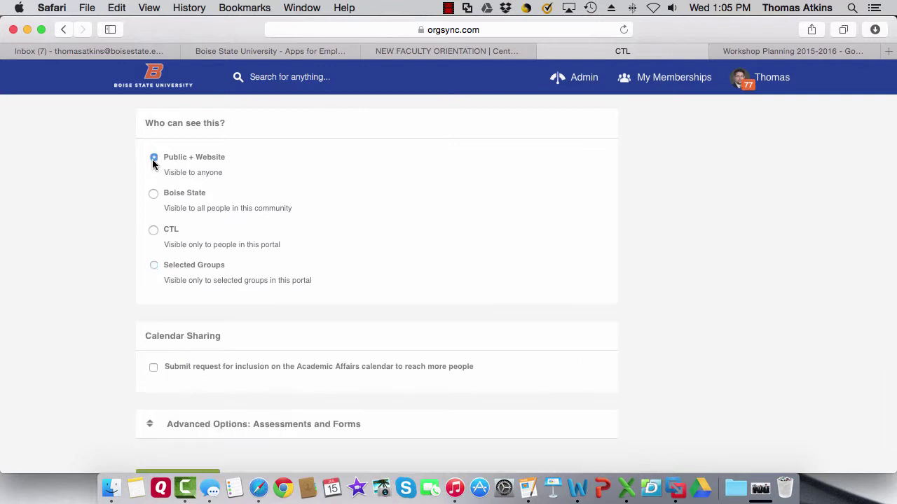
scroll(168, 356, "down", 1)
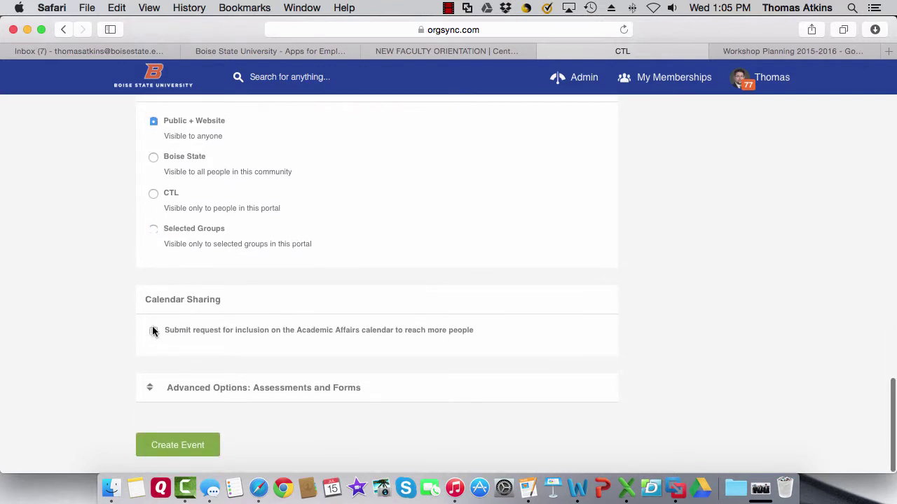
left_click(153, 330)
left_click(155, 331)
left_click(153, 231)
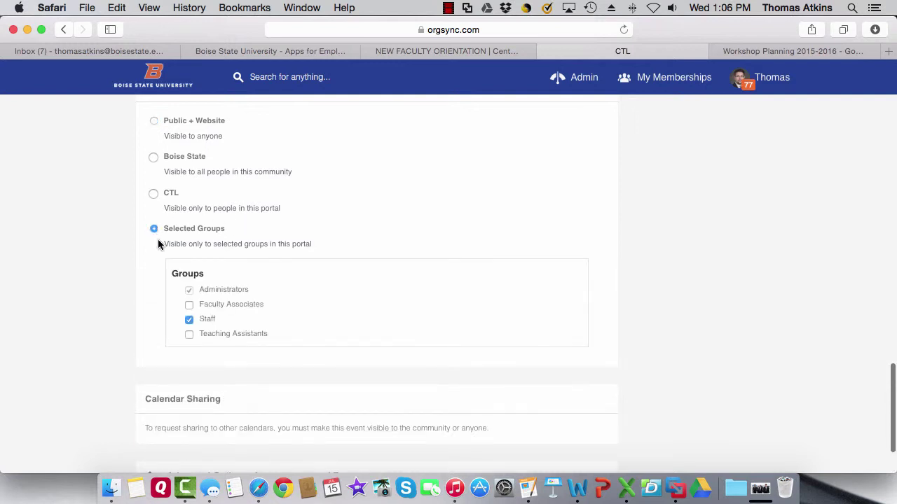
- Create the repeating event with the entered settings and view its event page
scroll(192, 308, "down", 1)
scroll(192, 308, "down", 3)
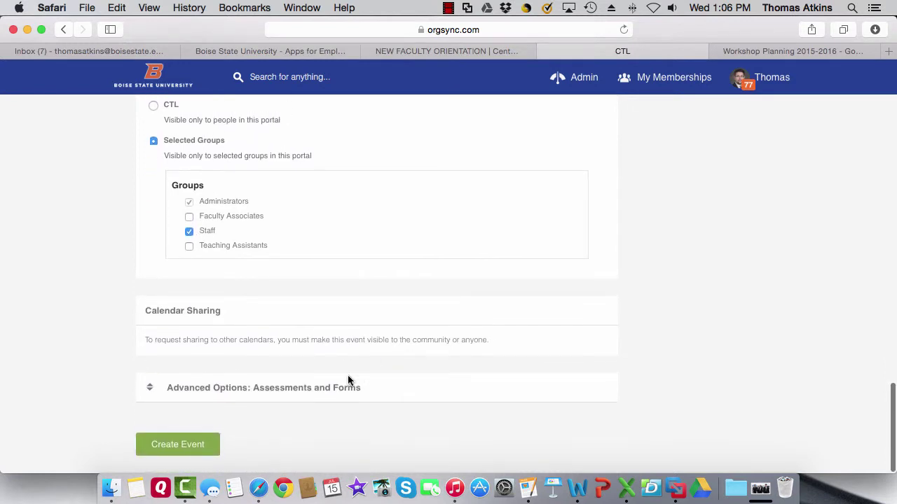
left_click(194, 452)
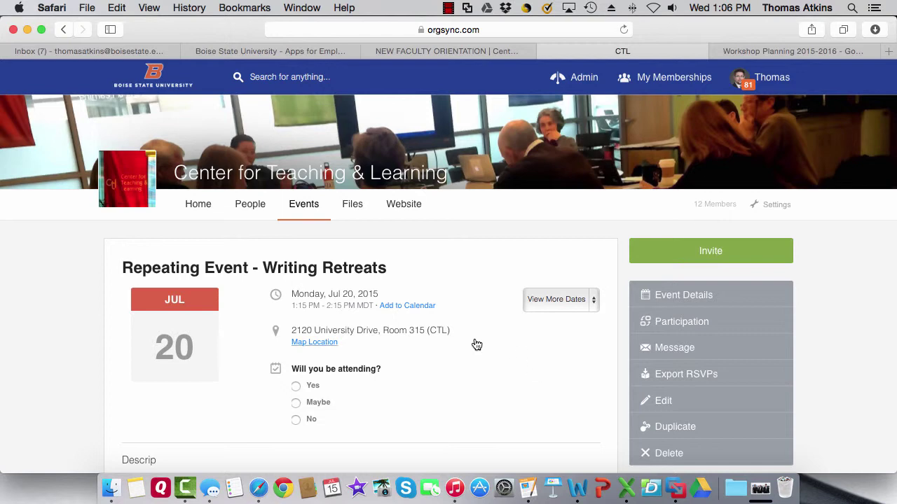
- Add the July 20 Writing Retreats occurrence to Google Calendar, save it there, and return to the OrgSync event page
left_click(427, 308)
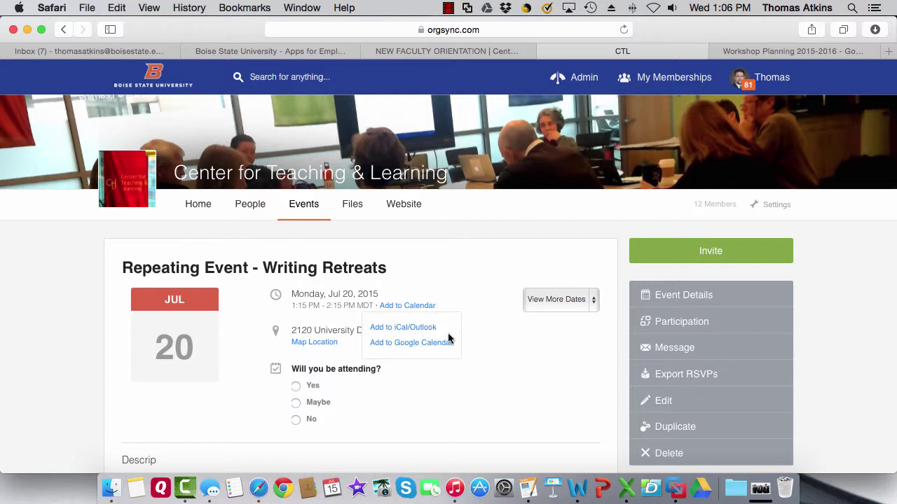
left_click(427, 344)
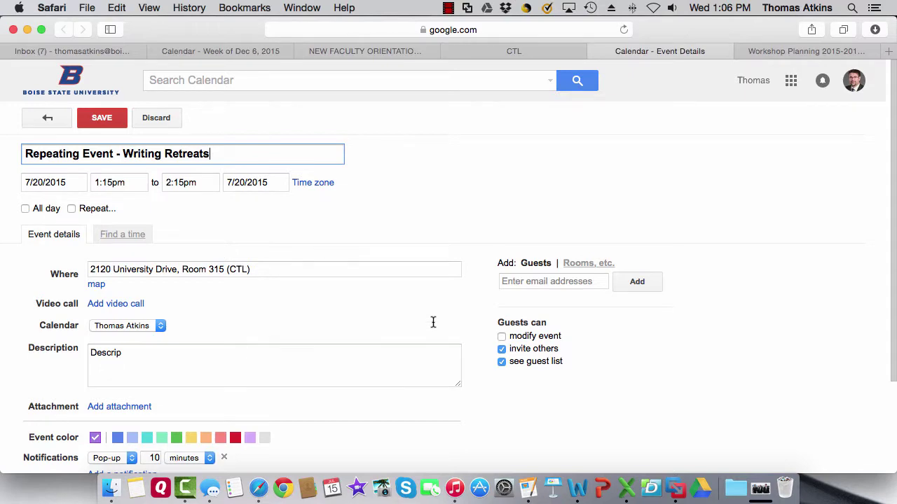
left_click(114, 118)
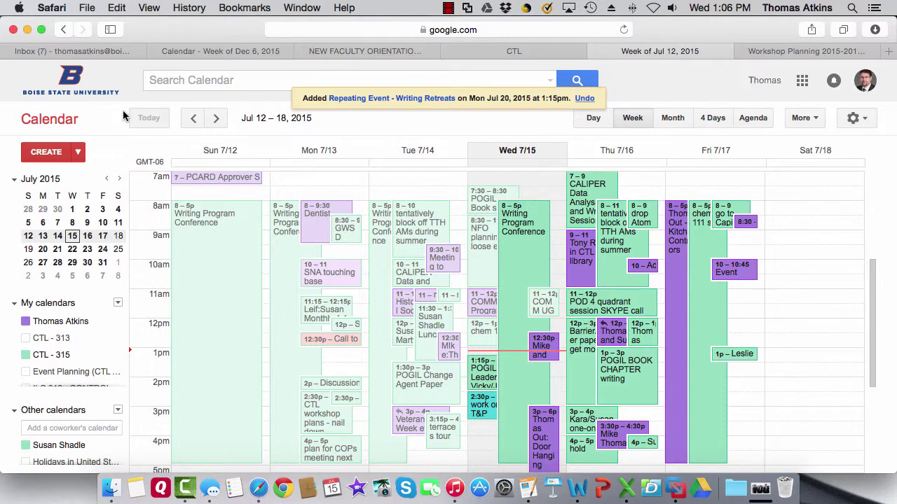
left_click(517, 50)
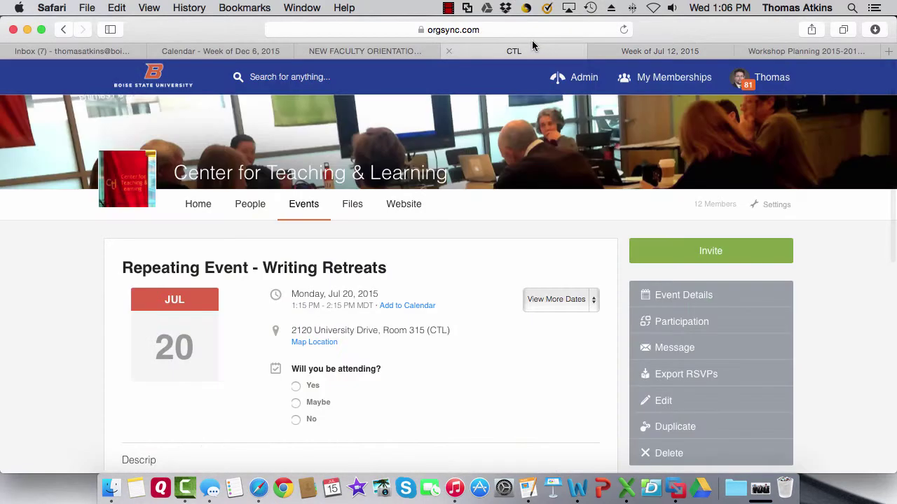
- View the event location on a map and return to the OrgSync event page
left_click(321, 343)
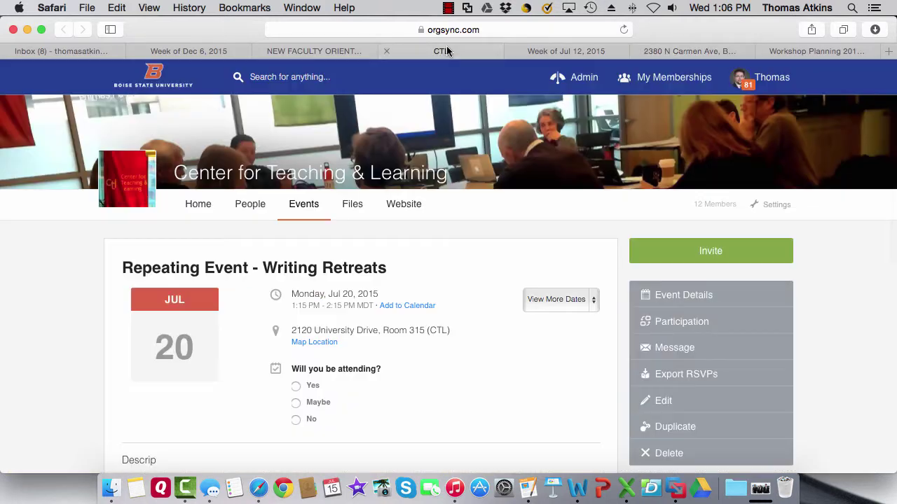
left_click(477, 53)
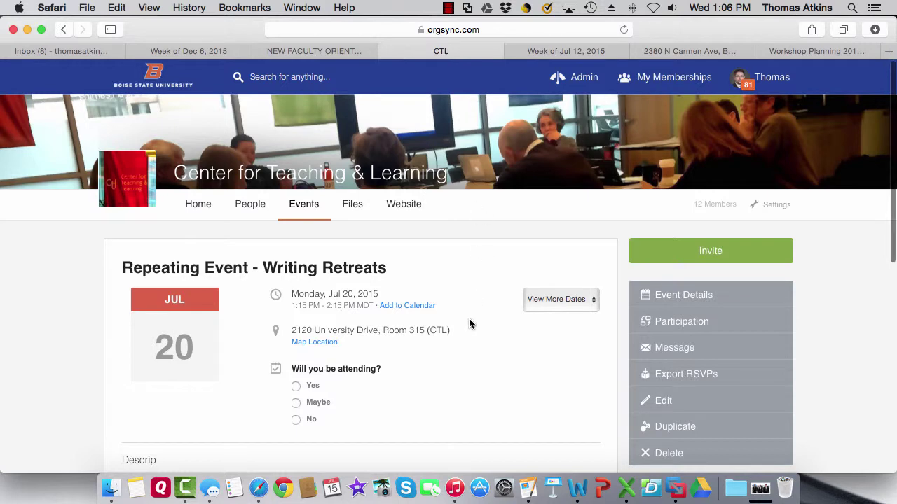
scroll(468, 319, "down", 2)
scroll(473, 324, "down", 1)
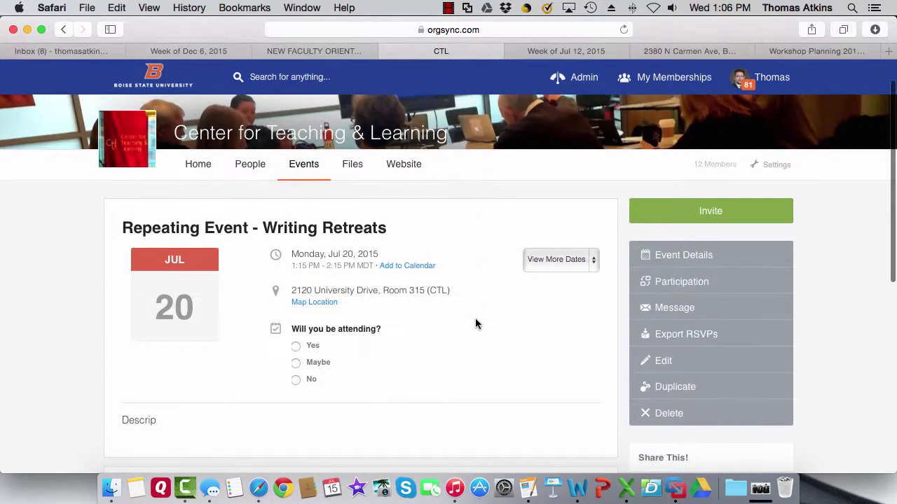
- Check the other dates of the repeating event and RSVP Yes for the July 20 occurrence
left_click(571, 260)
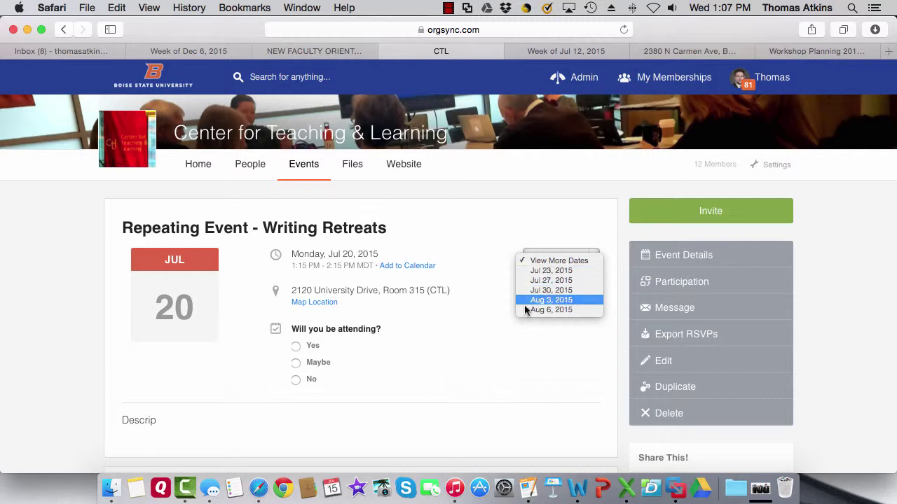
left_click(467, 347)
left_click(295, 346)
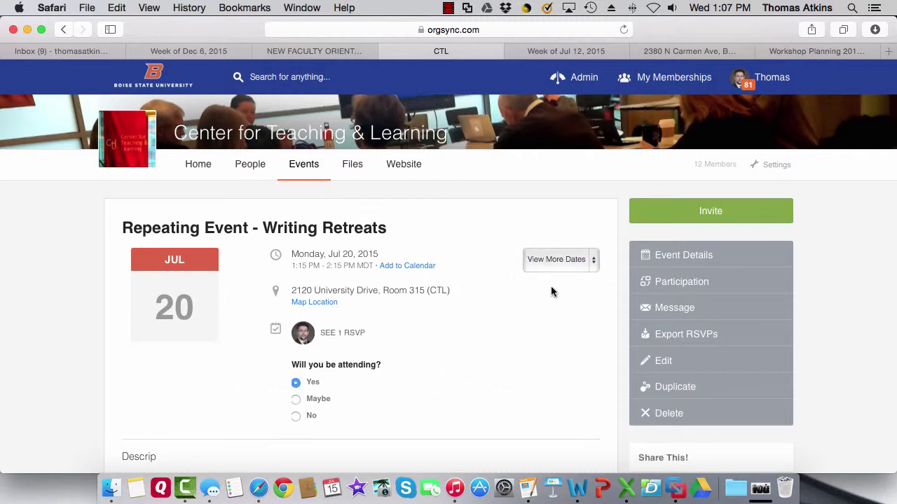
- Switch to the Aug 6, 2015 occurrence and RSVP Yes for it
left_click(552, 261)
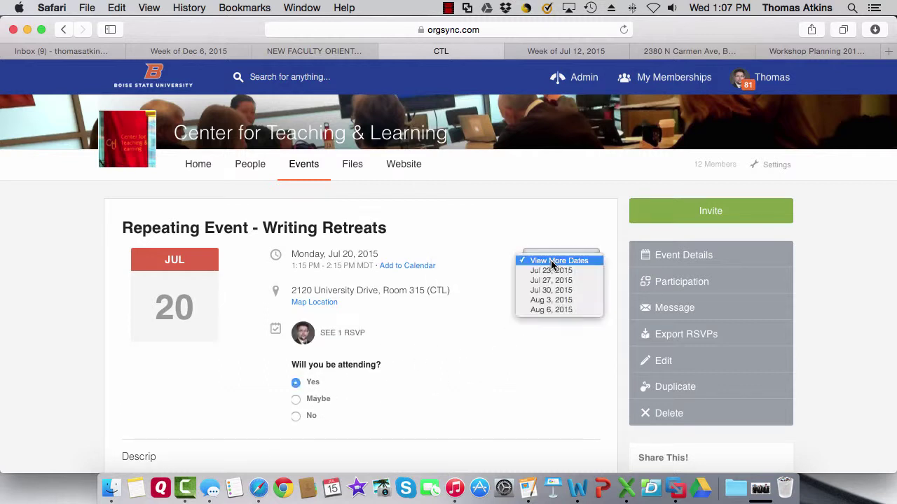
left_click(573, 309)
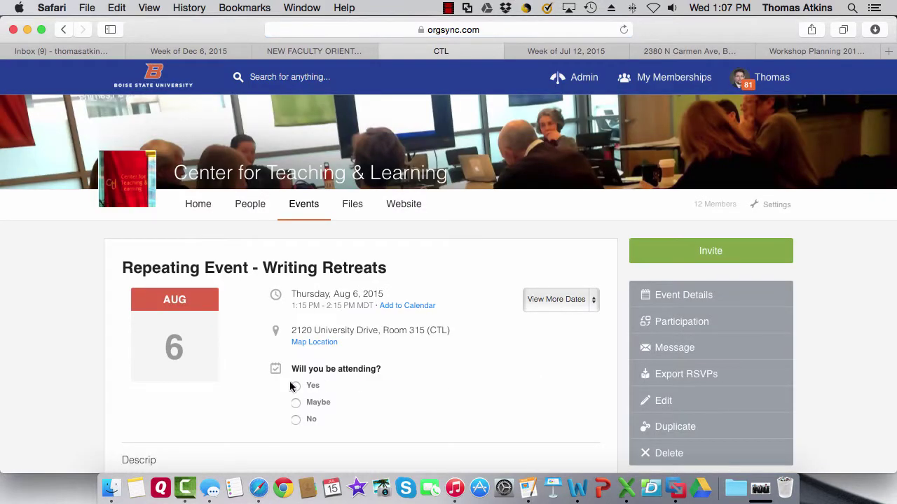
left_click(297, 392)
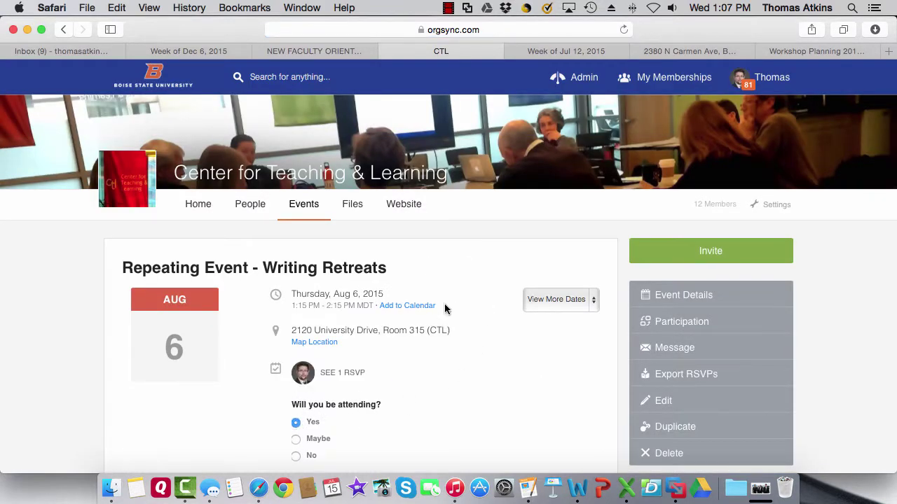
- Add the Aug 6 occurrence to Google Calendar, save it there, and return to review the OrgSync event page
left_click(414, 309)
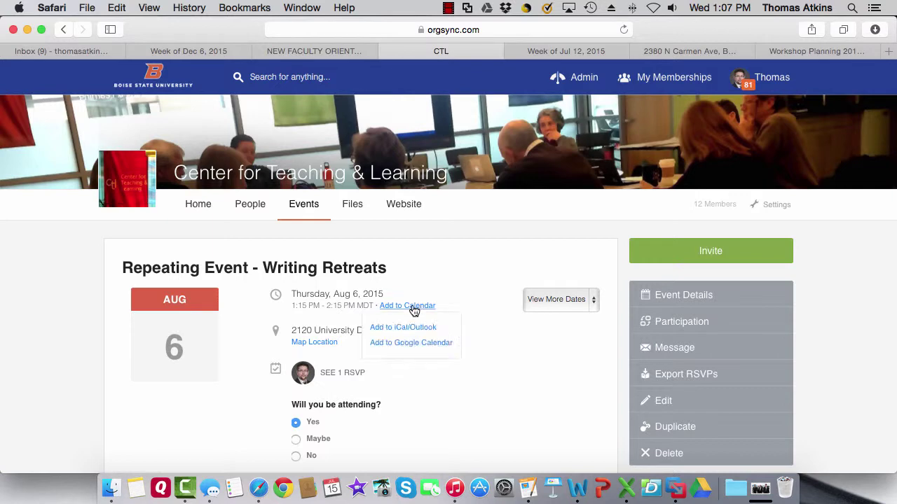
left_click(391, 344)
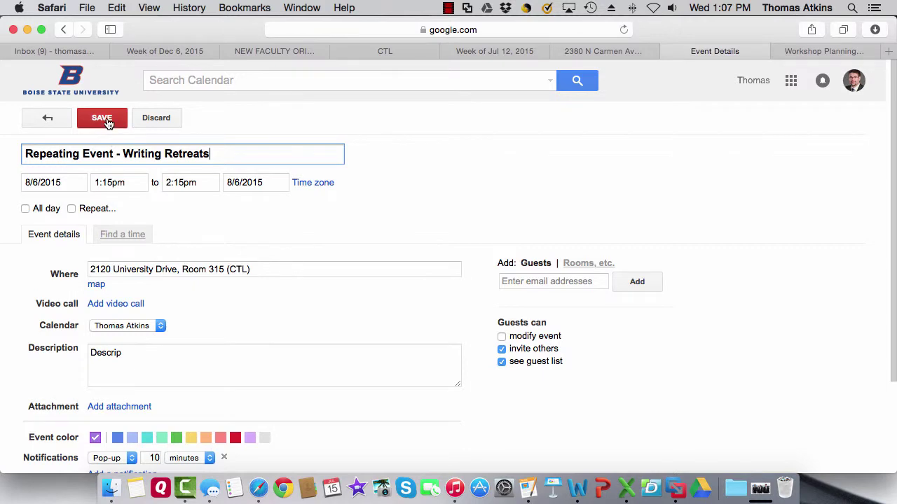
left_click(102, 119)
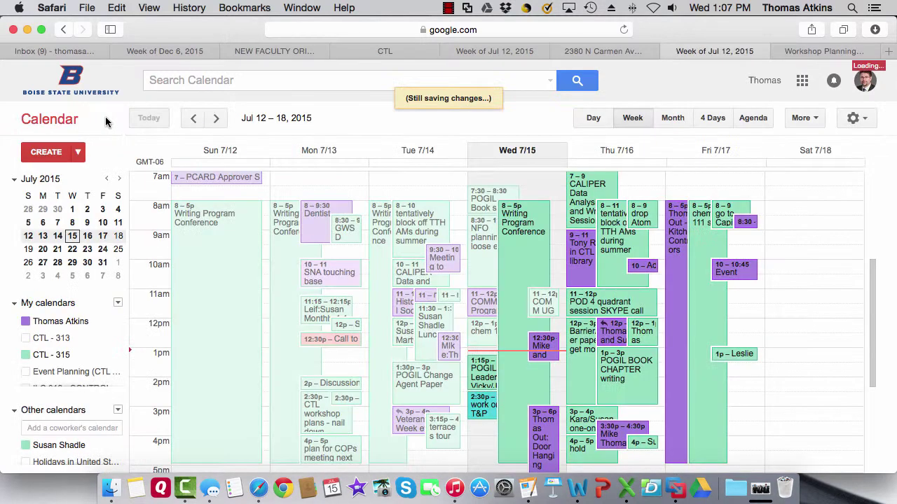
left_click(388, 50)
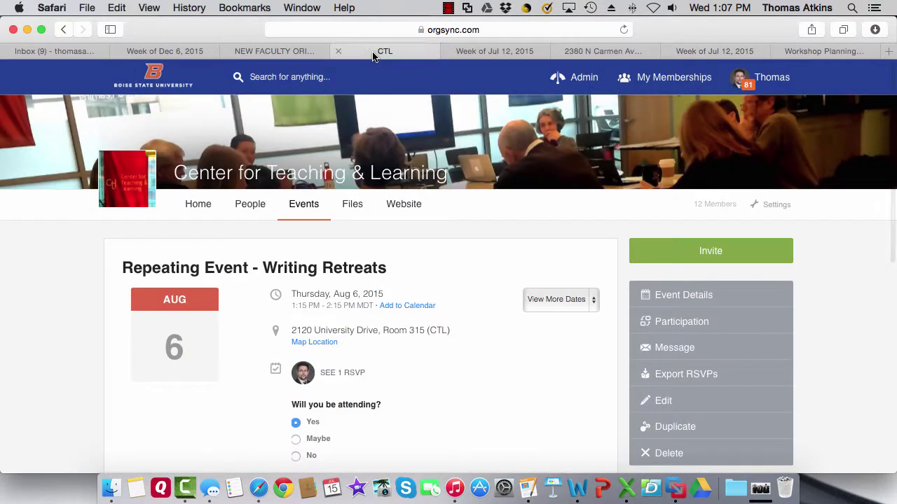
scroll(470, 273, "down", 4)
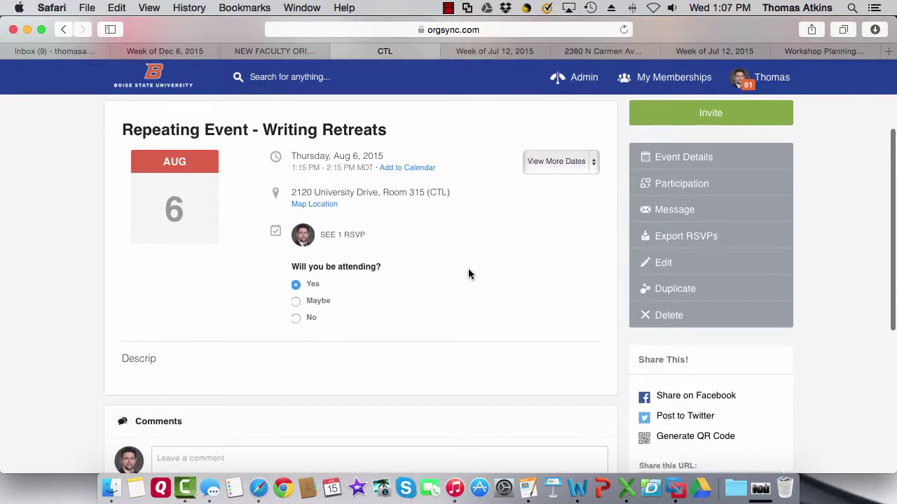
scroll(469, 273, "up", 5)
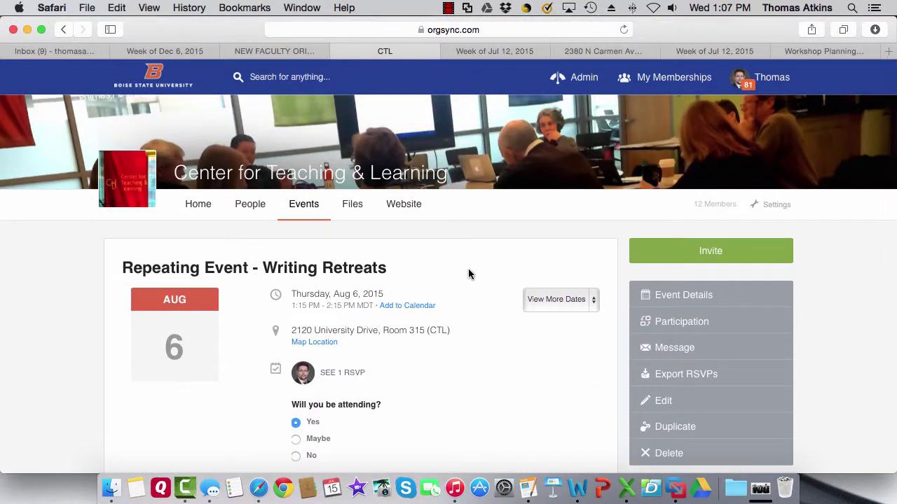